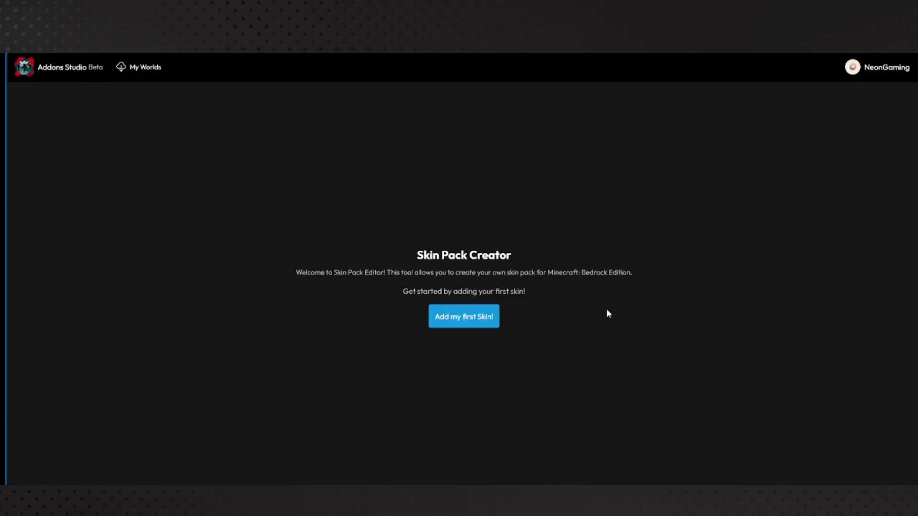
Create the first skin, 'teast #1', as a Free, Standard 64x64 Classic skin.
click(447, 327)
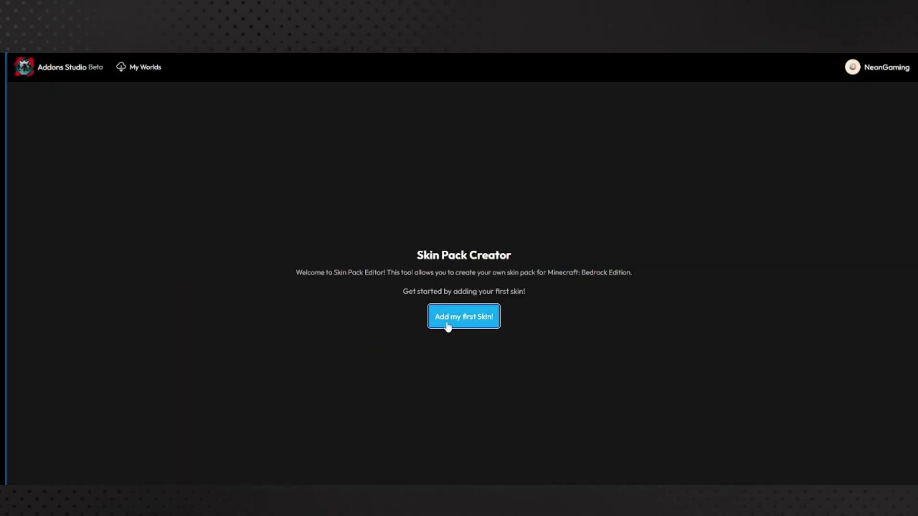
click(448, 327)
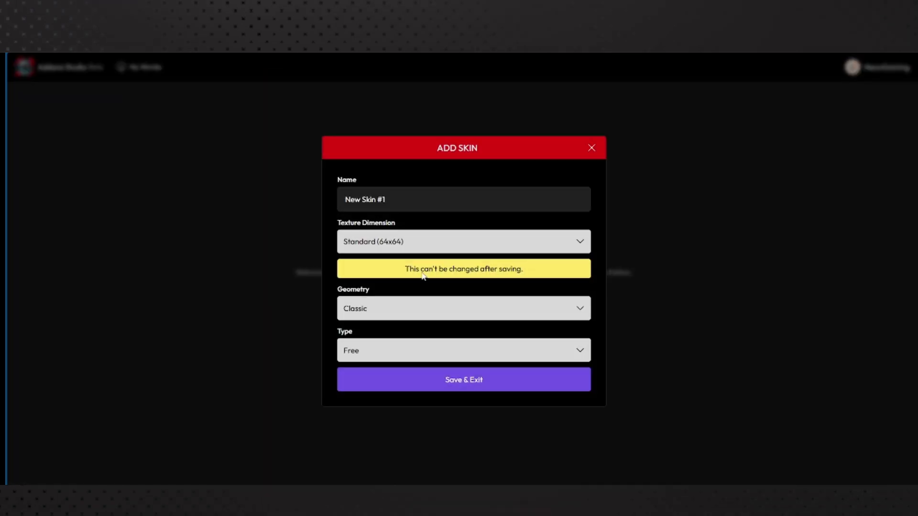
click(403, 205)
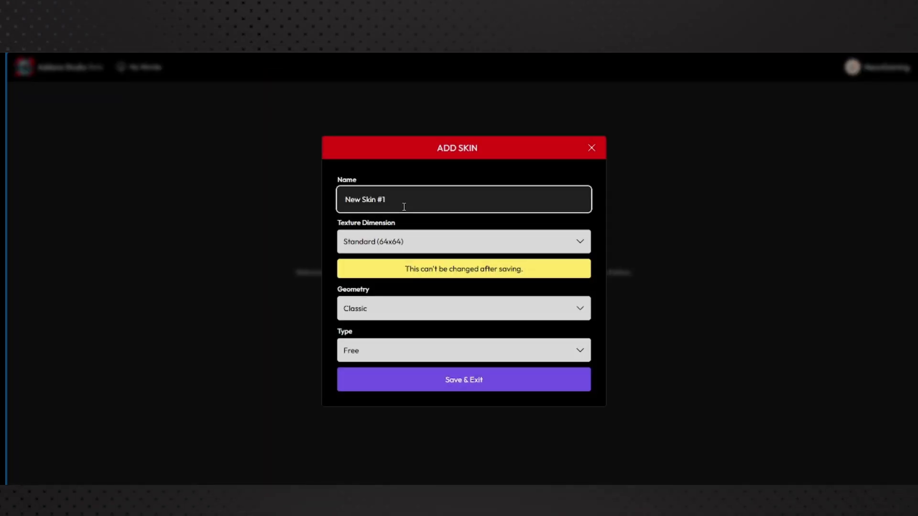
key(BackSpace)
key(BackSpace)
key(BackSpace)
key(BackSpace)
key(BackSpace)
key(BackSpace)
key(BackSpace)
key(BackSpace)
key(BackSpace)
key(BackSpace)
key(BackSpace)
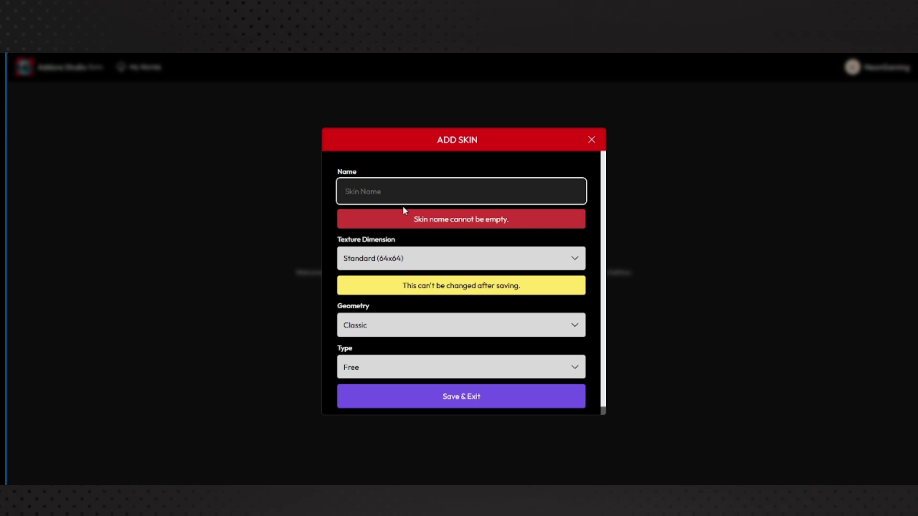
text(teast)
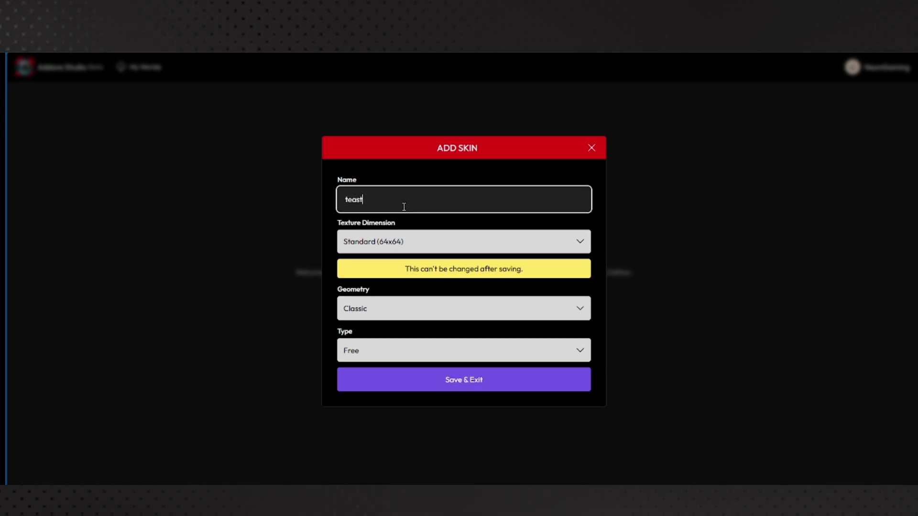
text( #1)
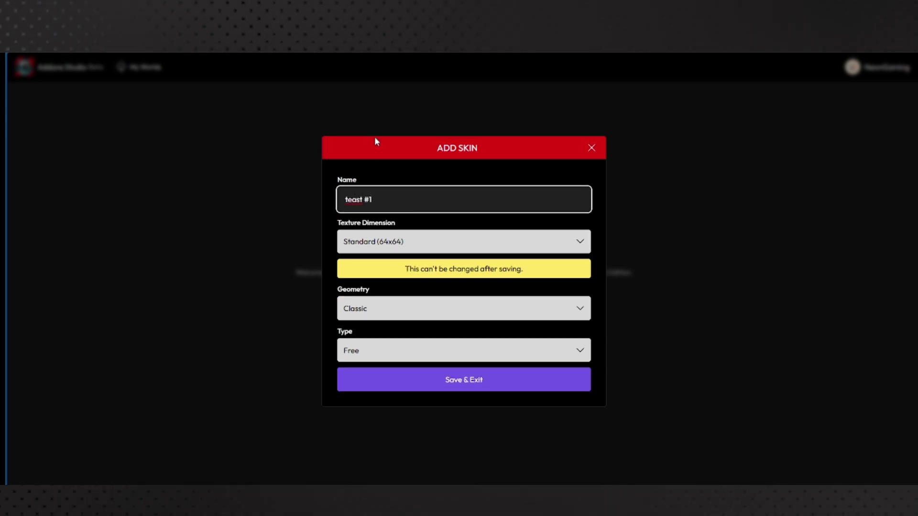
click(359, 362)
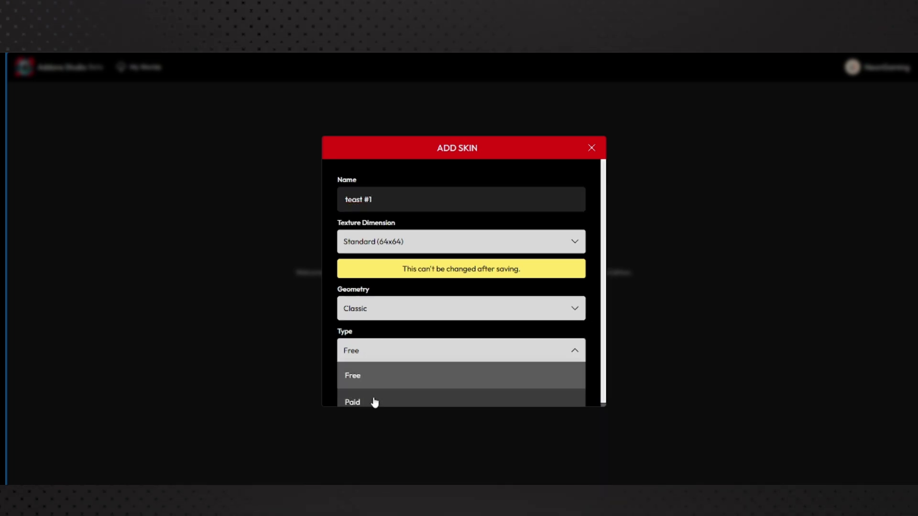
click(374, 372)
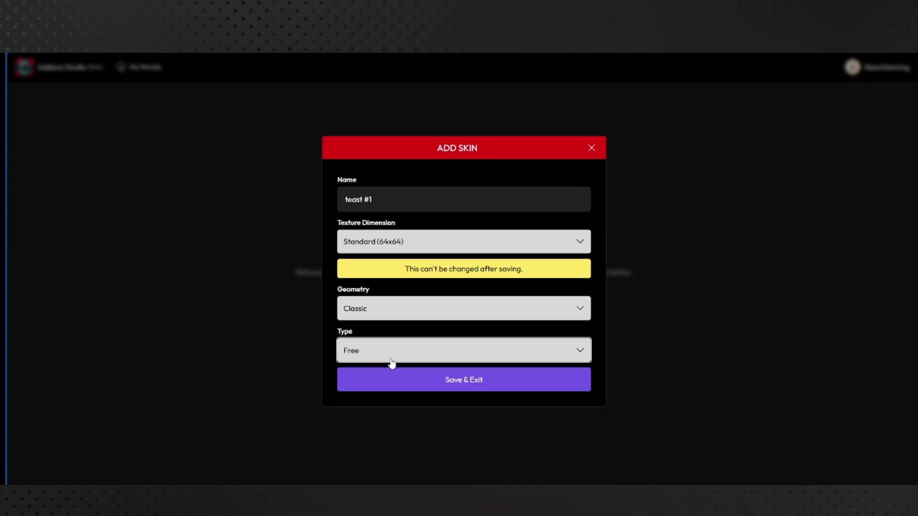
Save teast #1 to the pack and orbit its blue default model.
click(353, 390)
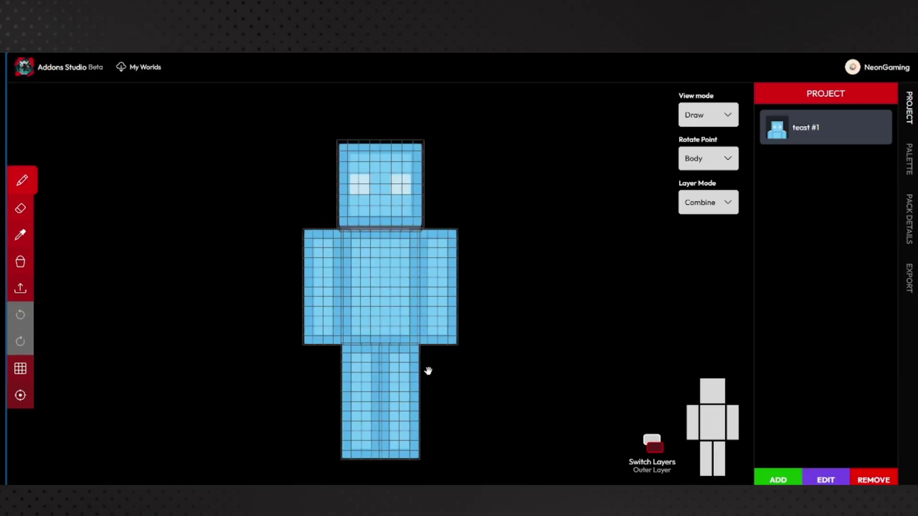
drag(457, 308, 461, 335)
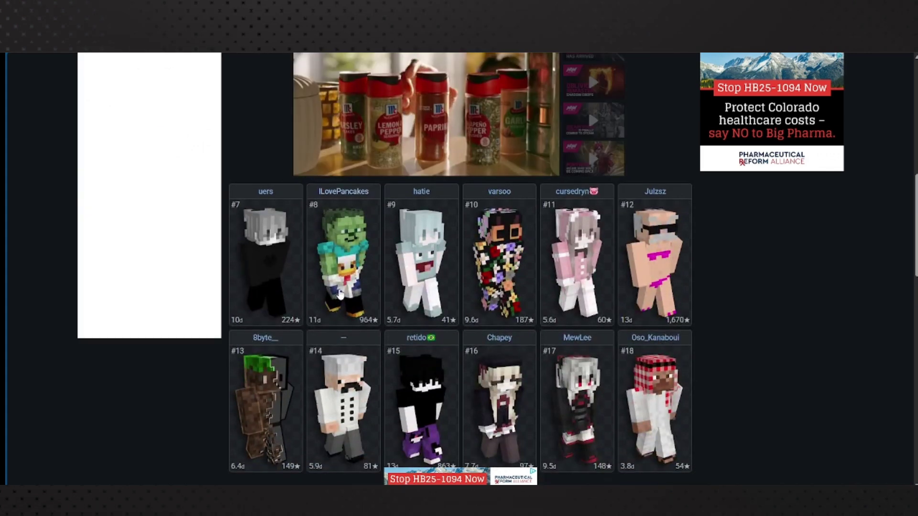
Download trending NameMC skins #8 and #13 as PNG files.
click(340, 293)
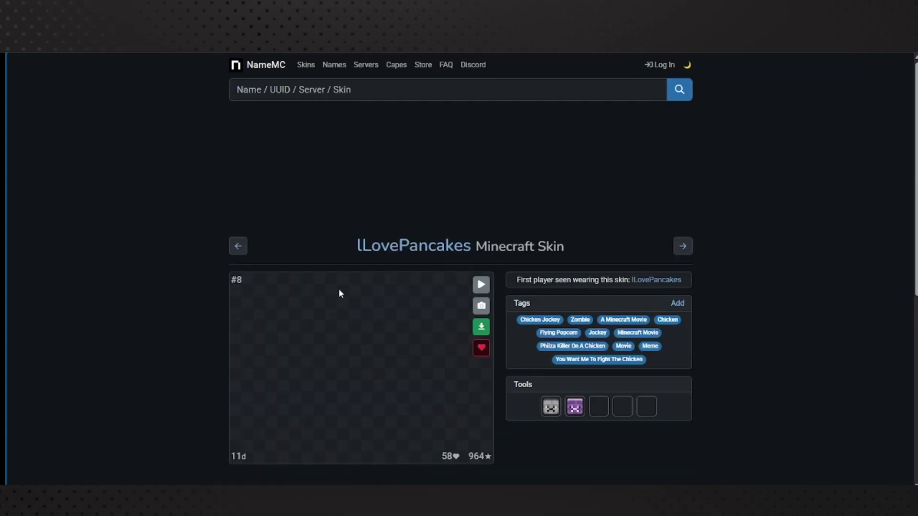
click(480, 327)
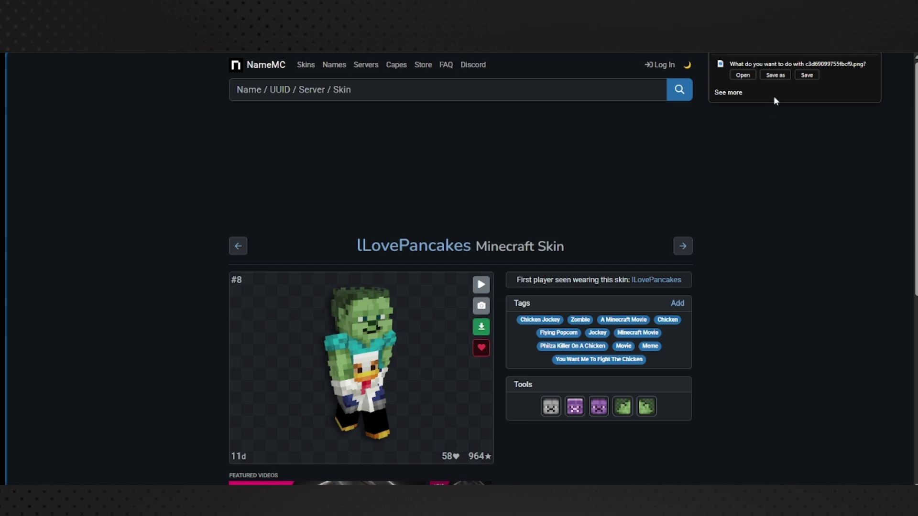
click(806, 75)
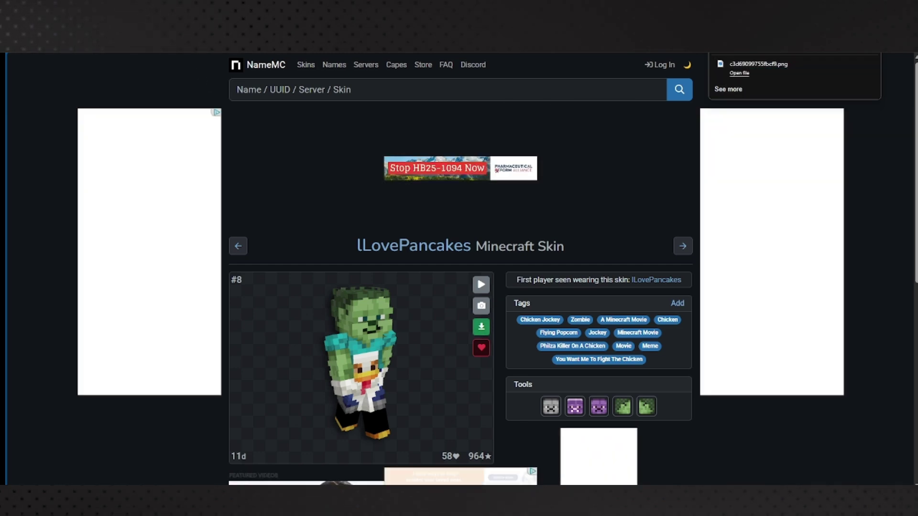
key(alt+Left)
scroll(59, 127, down, 3)
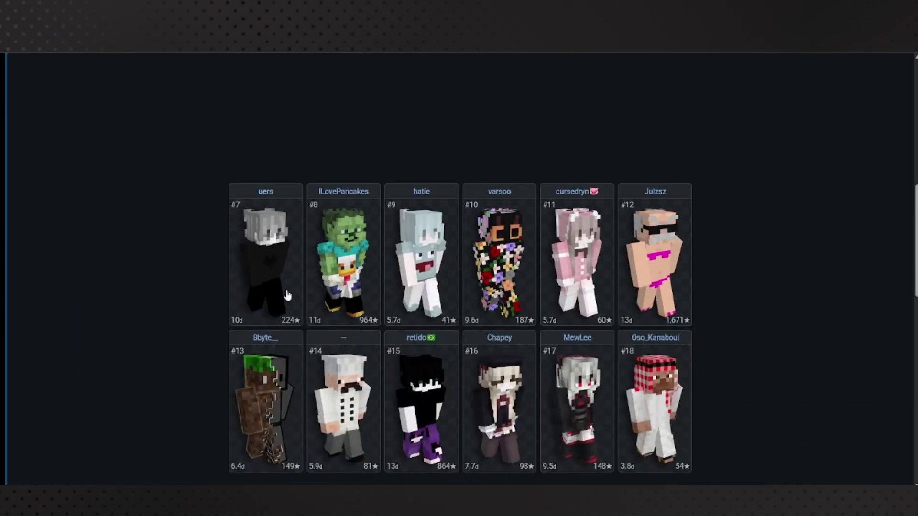
click(272, 381)
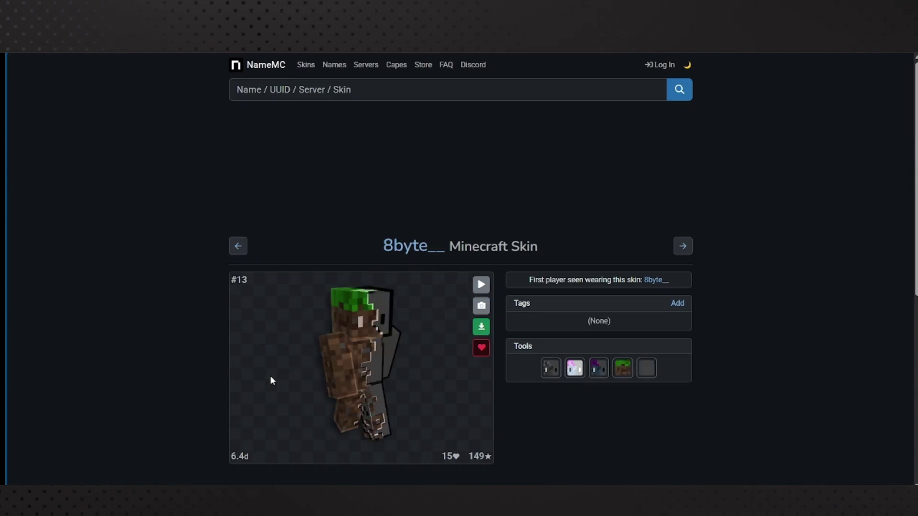
click(478, 333)
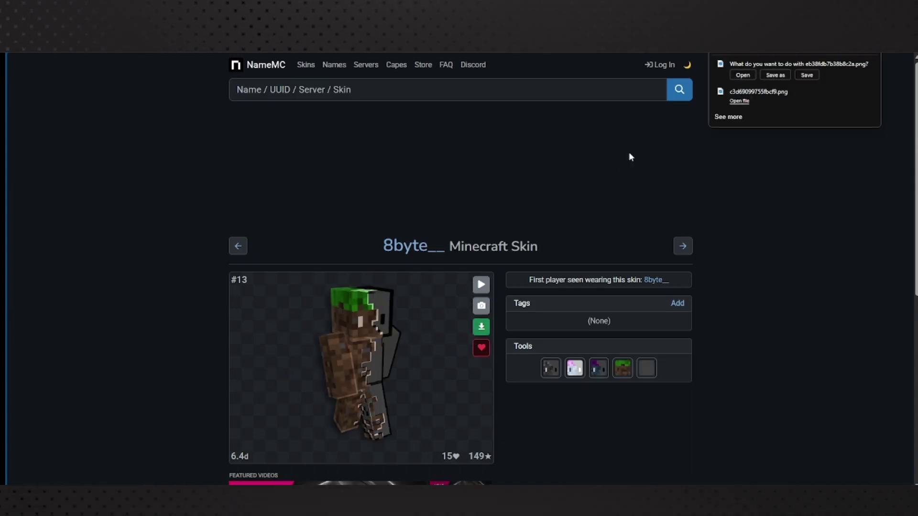
click(806, 76)
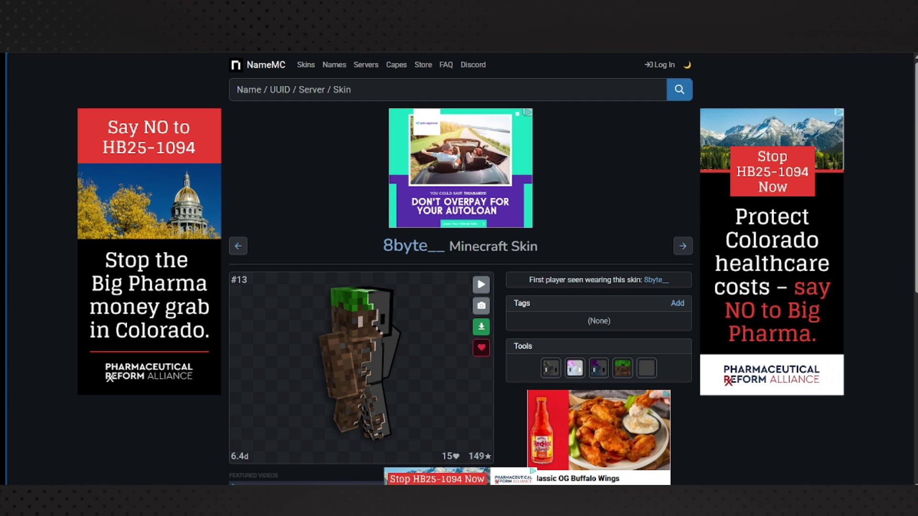
key(alt+Left)
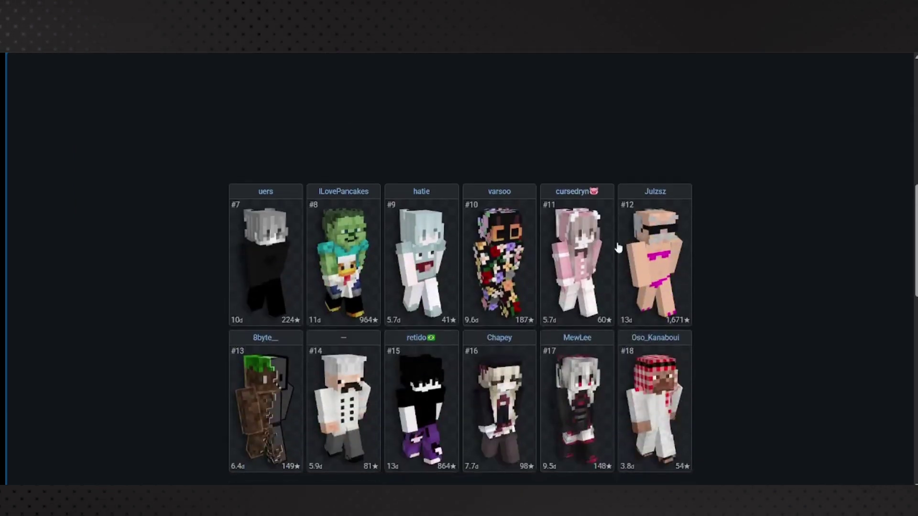
On page 2 of the trending skins, download skin #60 as a PNG.
scroll(866, 320, down, 7)
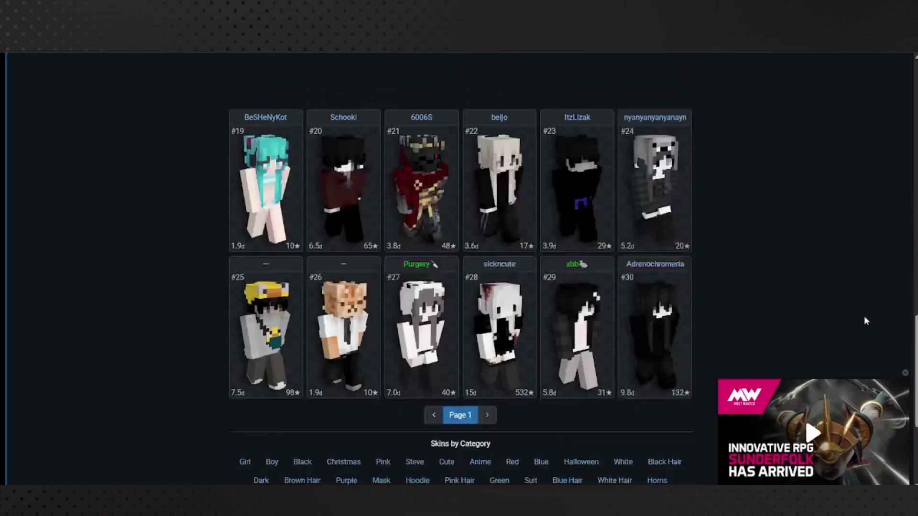
scroll(805, 288, down, 4)
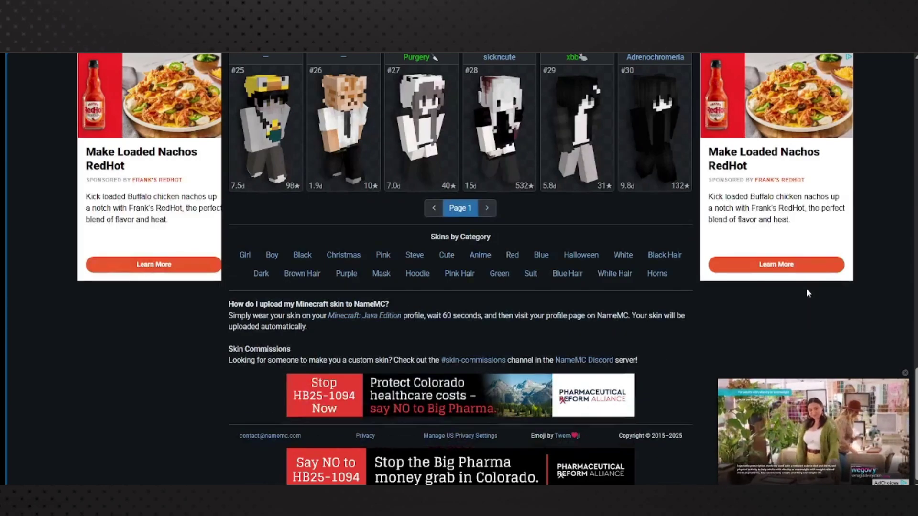
click(487, 210)
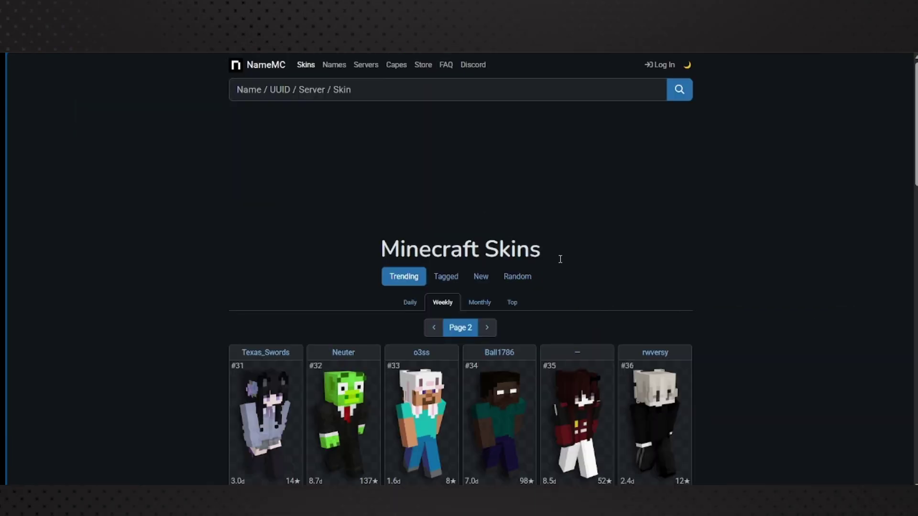
scroll(787, 292, down, 4)
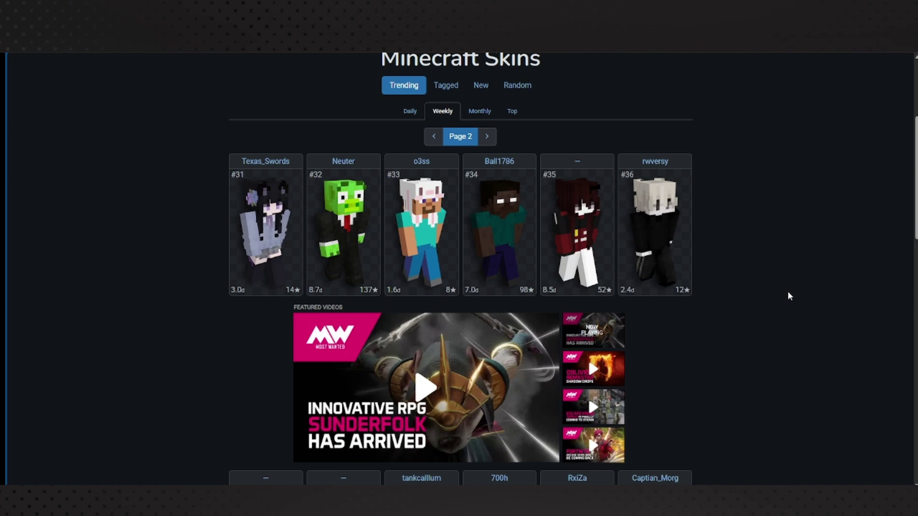
scroll(787, 291, down, 7)
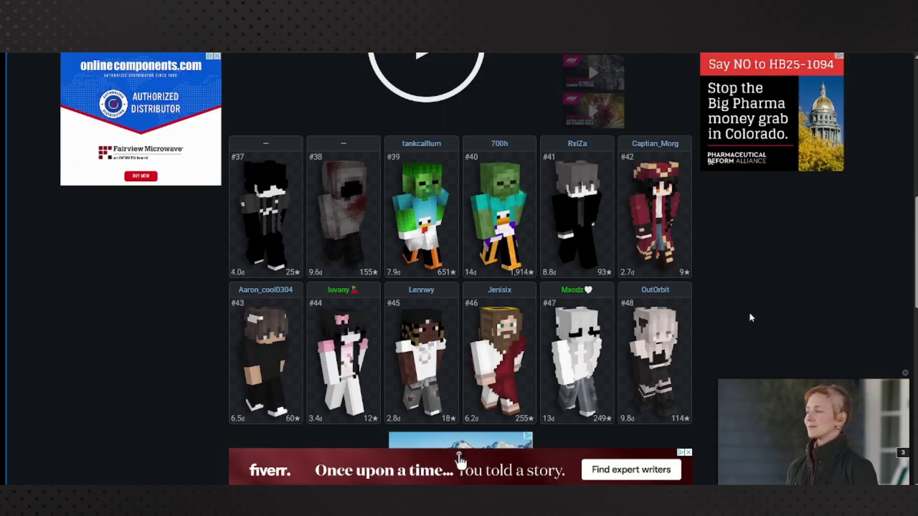
scroll(749, 317, down, 14)
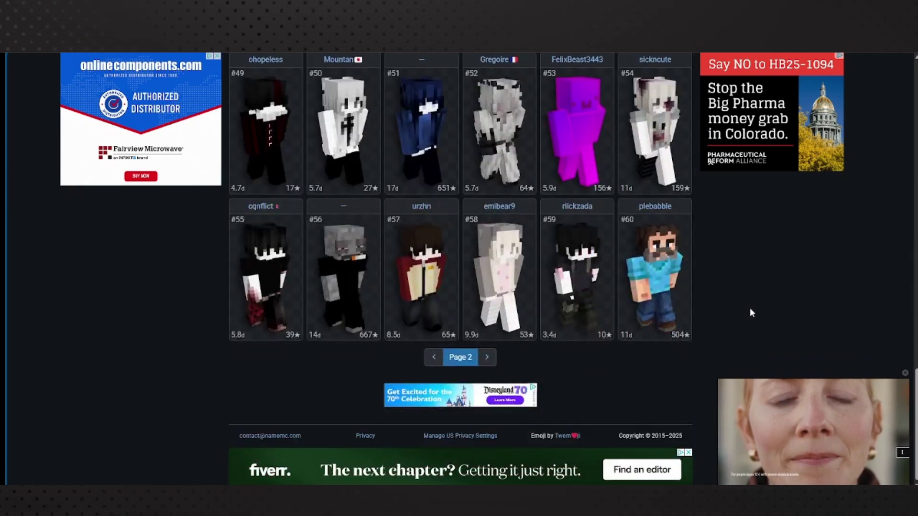
click(655, 277)
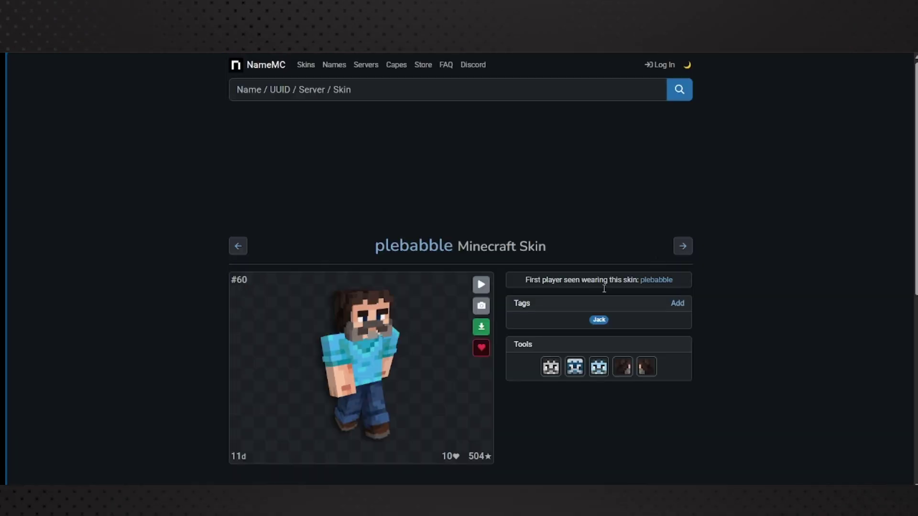
click(481, 326)
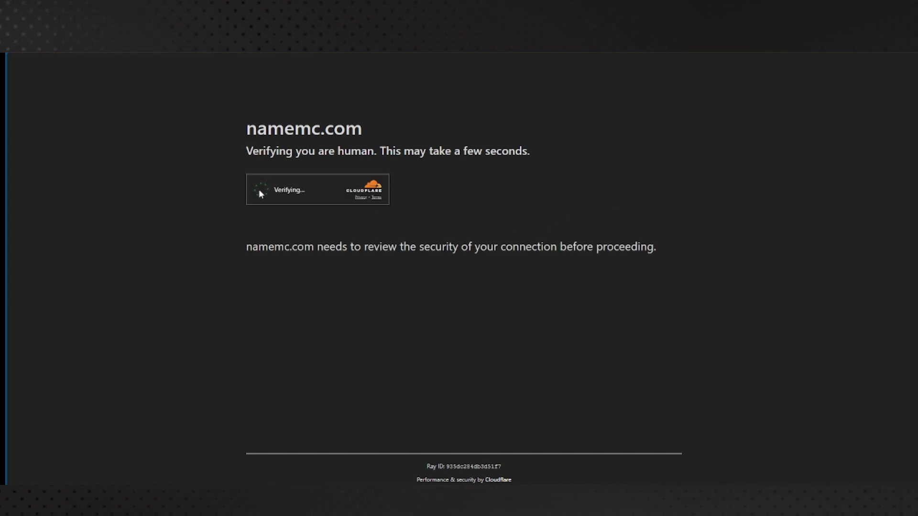
click(815, 78)
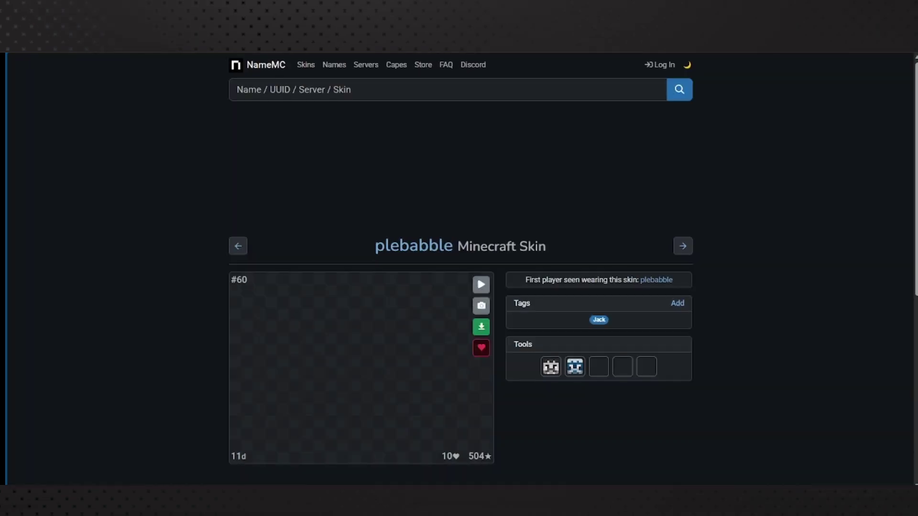
key(alt+Left)
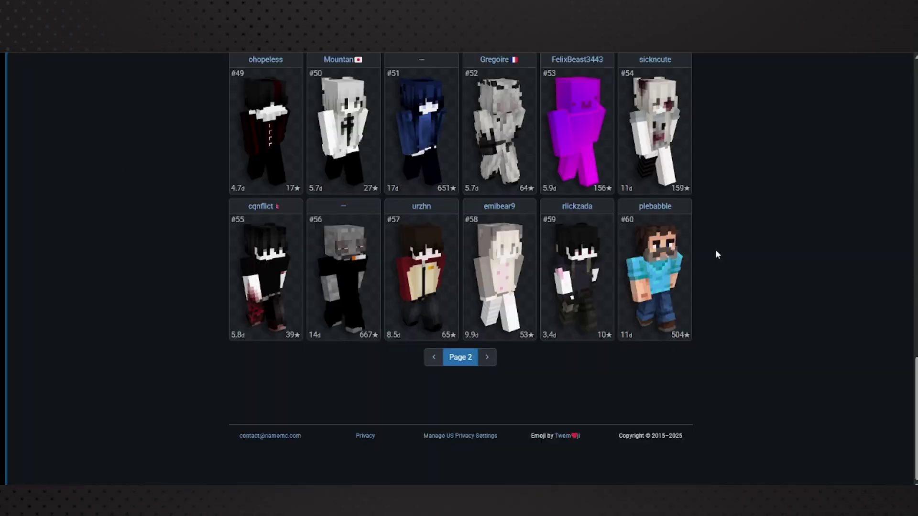
On page 3, download the LonelyBlade skin #66 as a PNG.
click(484, 363)
scroll(760, 303, down, 4)
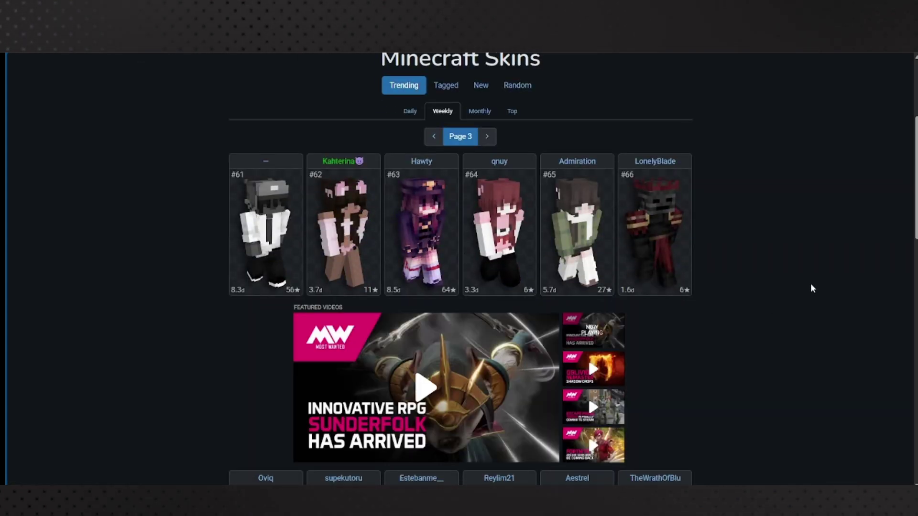
click(643, 239)
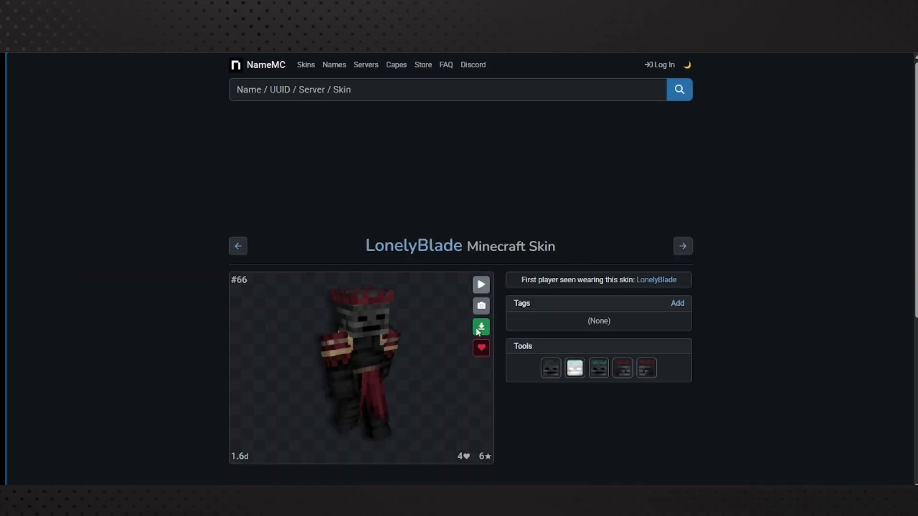
click(481, 326)
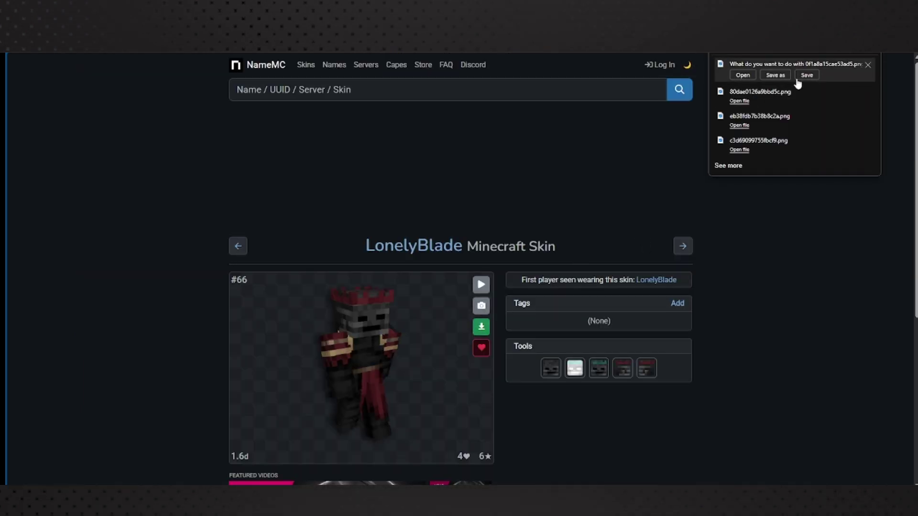
click(806, 75)
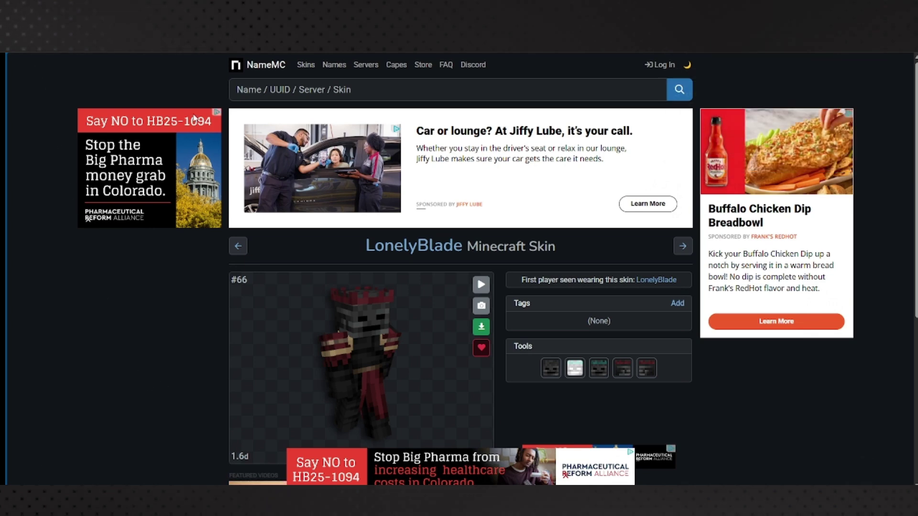
key(alt+Left)
scroll(750, 378, down, 5)
scroll(755, 381, down, 8)
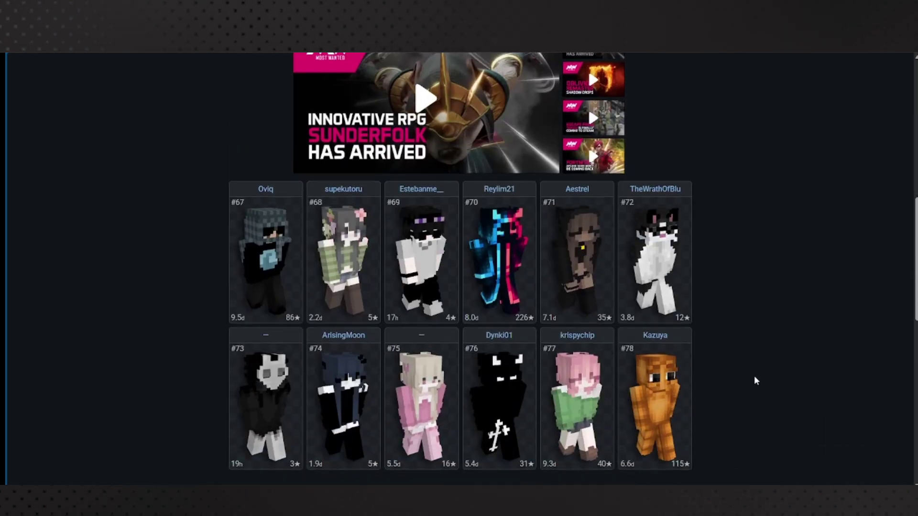
scroll(746, 371, down, 3)
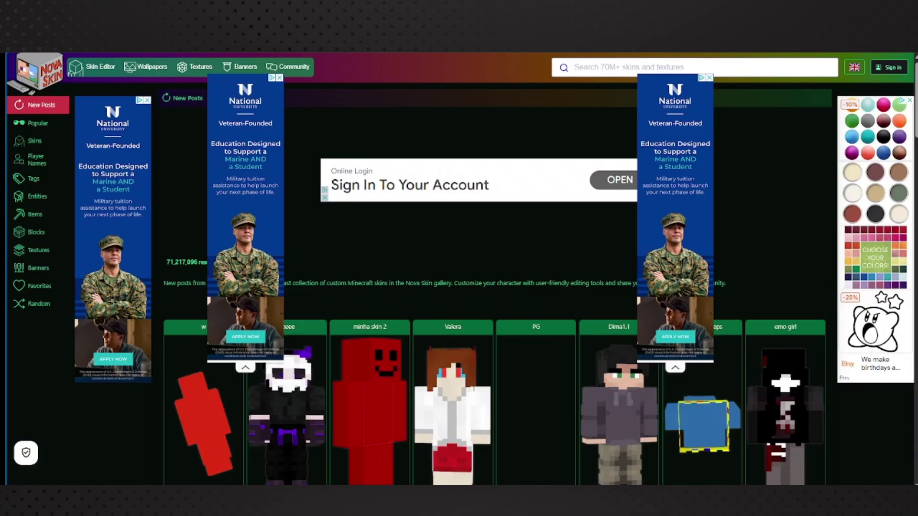
Download the green-and-white checkered skin from NovaSkin's New Posts as a PNG.
scroll(557, 339, down, 5)
scroll(448, 374, up, 5)
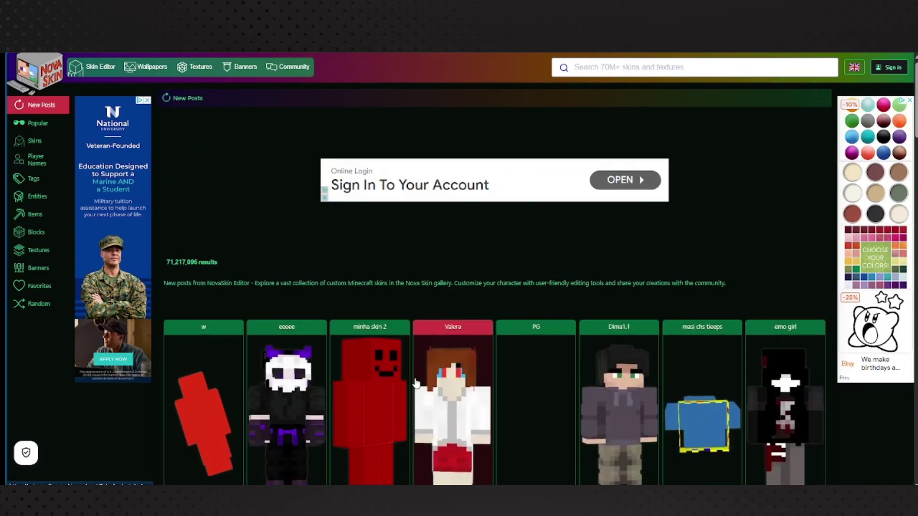
scroll(330, 311, down, 9)
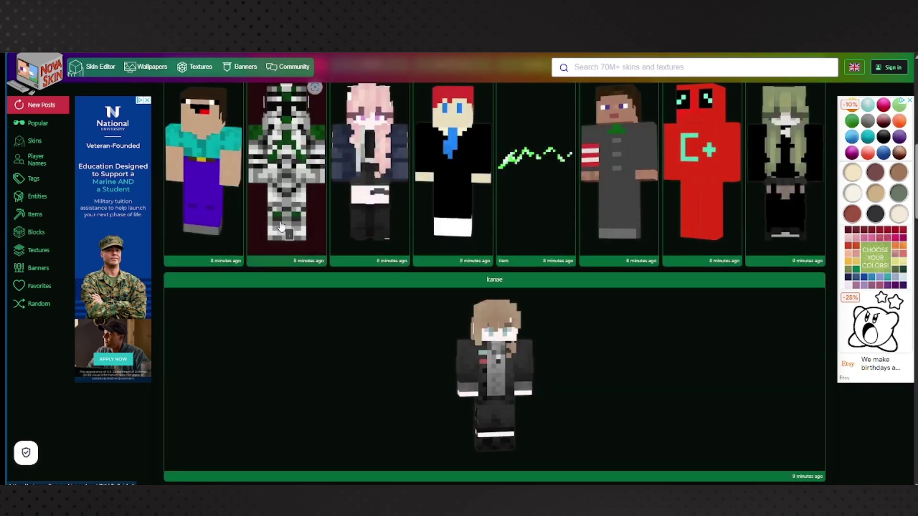
click(285, 154)
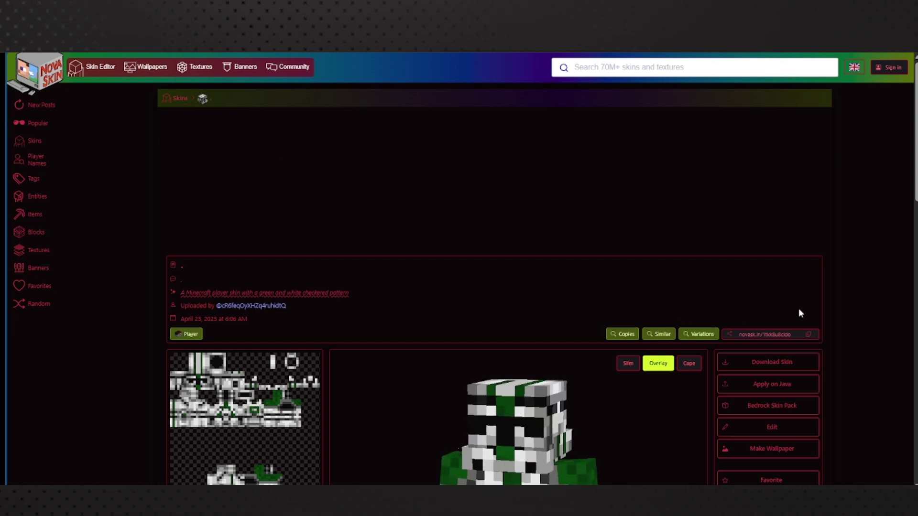
click(784, 314)
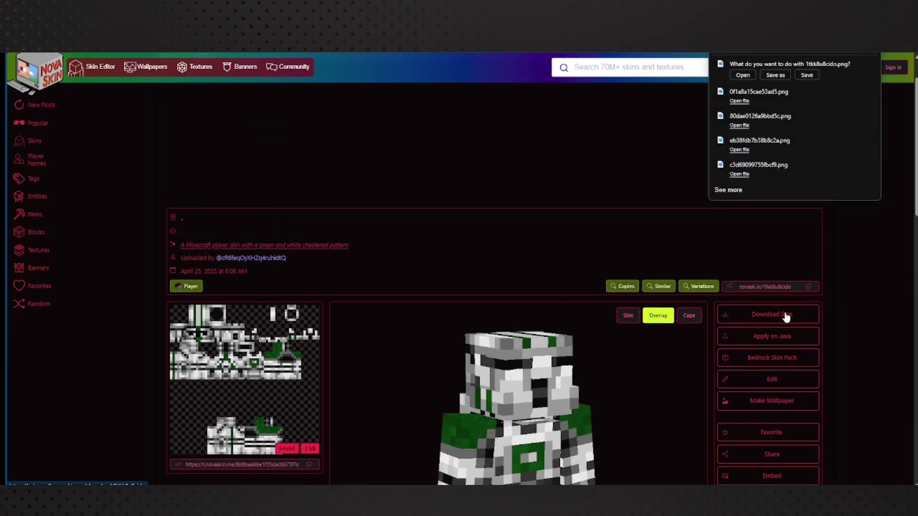
click(806, 76)
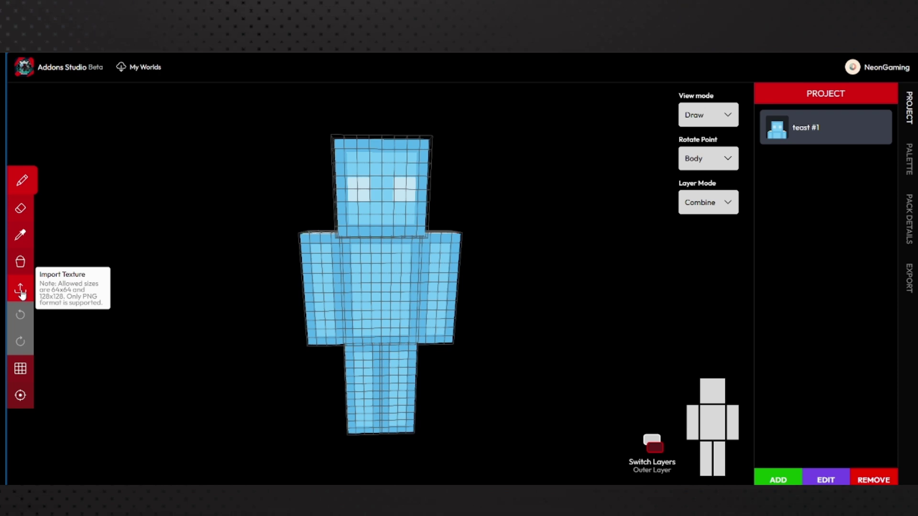
Import the zombie texture c3d69099755fbcf9.png onto teast #1.
click(21, 291)
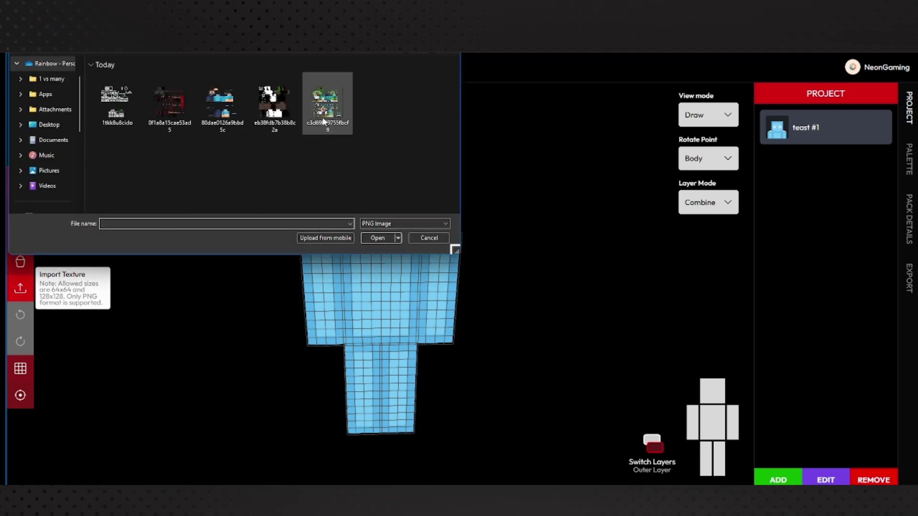
click(327, 102)
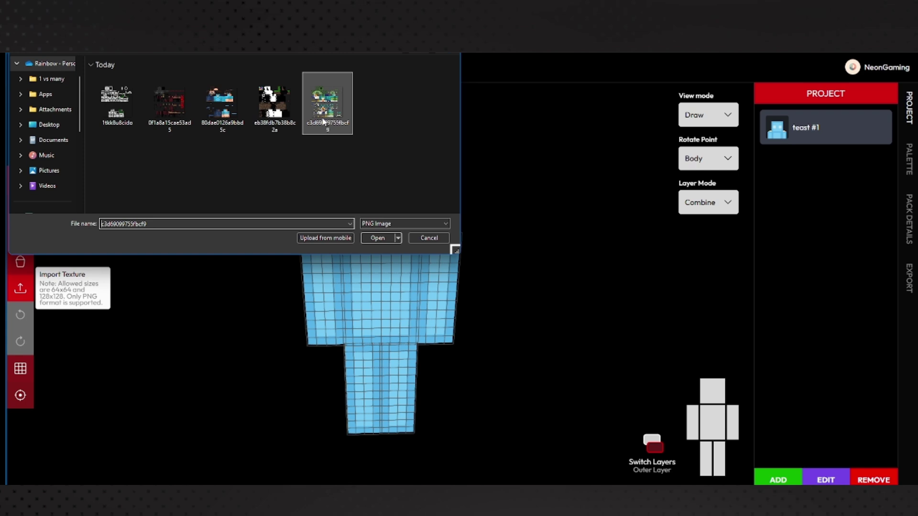
click(376, 238)
drag(506, 256, 459, 234)
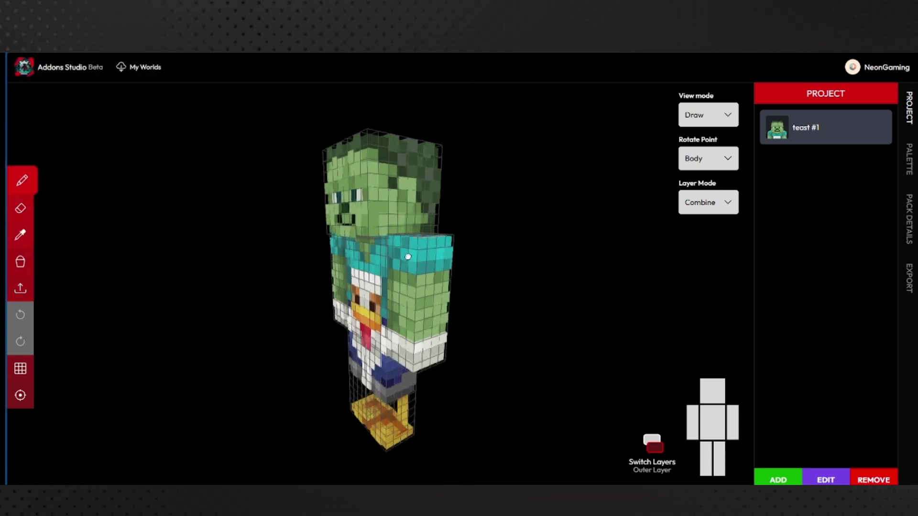
Change teast #1's geometry to Slim and save its settings.
click(831, 480)
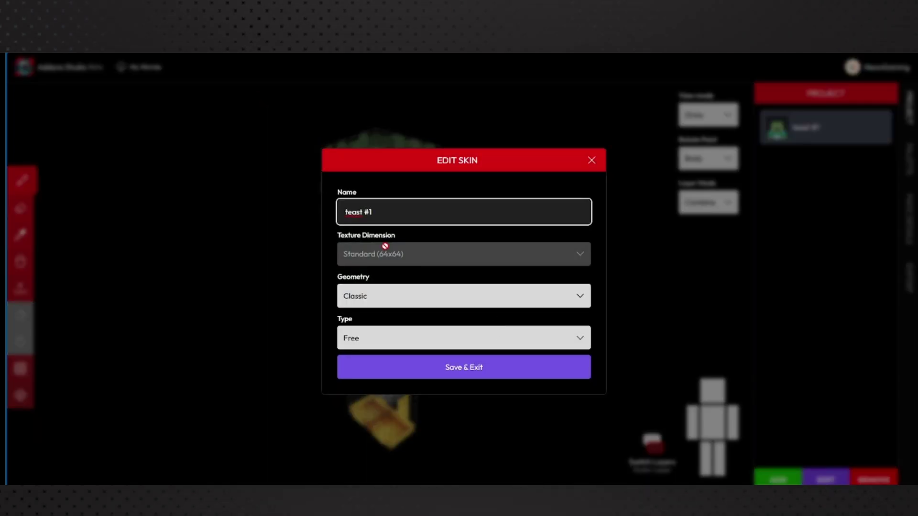
click(359, 303)
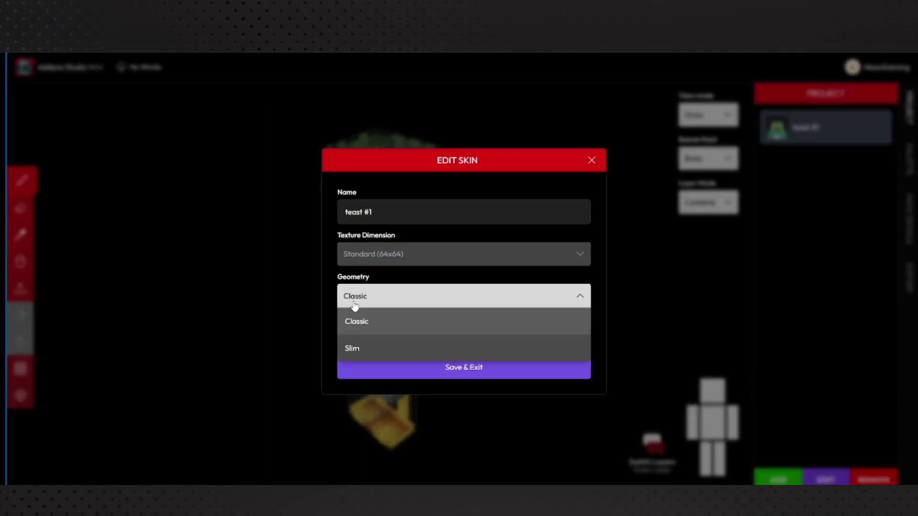
click(350, 348)
click(349, 369)
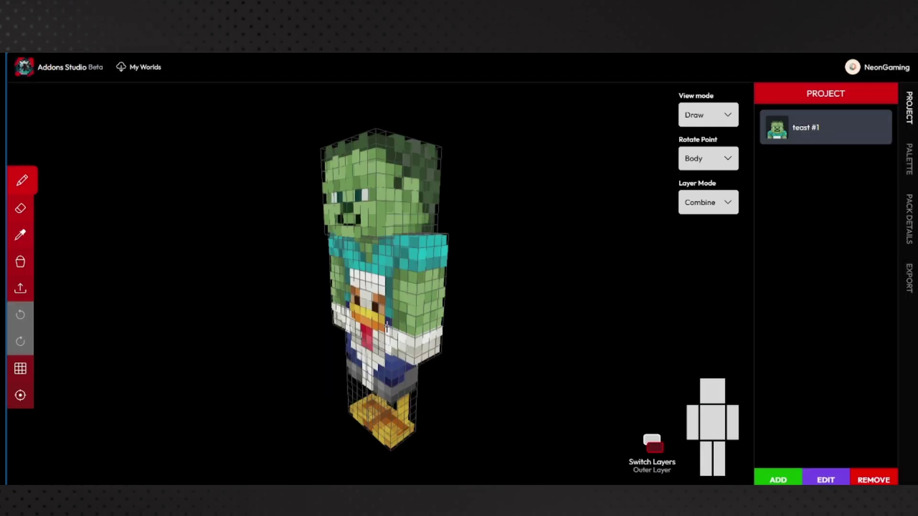
drag(467, 285, 540, 269)
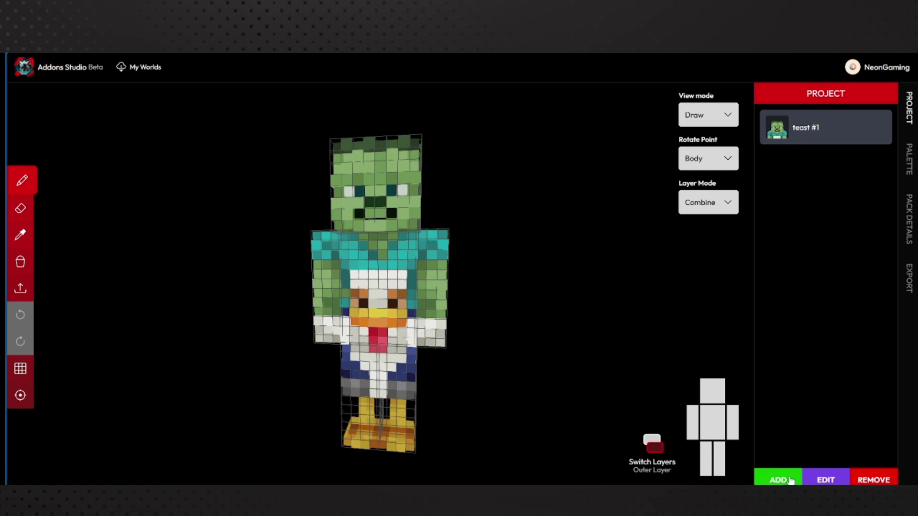
Add a second skin named 'Teast #2' to the pack.
click(778, 479)
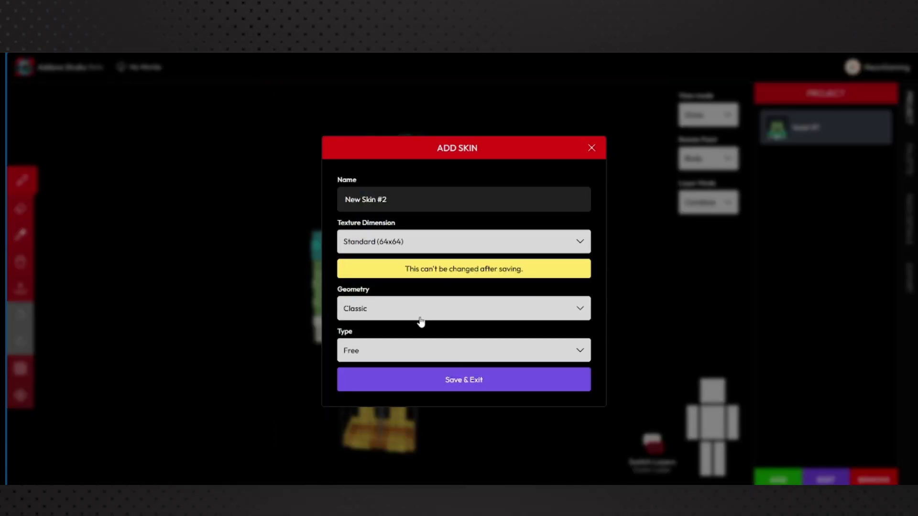
click(434, 201)
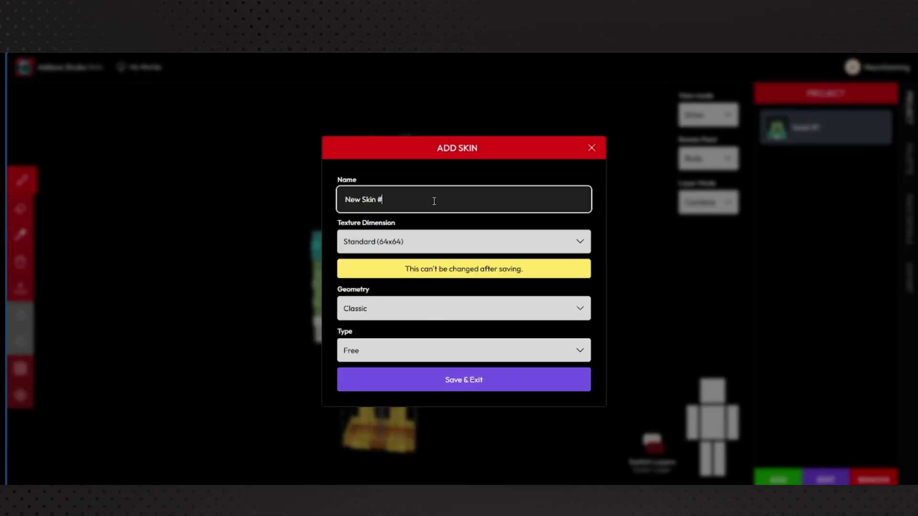
key(BackSpace)
key(BackSpace)
key(BackSpace)
key(BackSpace)
key(BackSpace)
key(BackSpace)
key(BackSpace)
key(BackSpace)
key(BackSpace)
key(BackSpace)
text(Te)
text(ast #2)
click(373, 379)
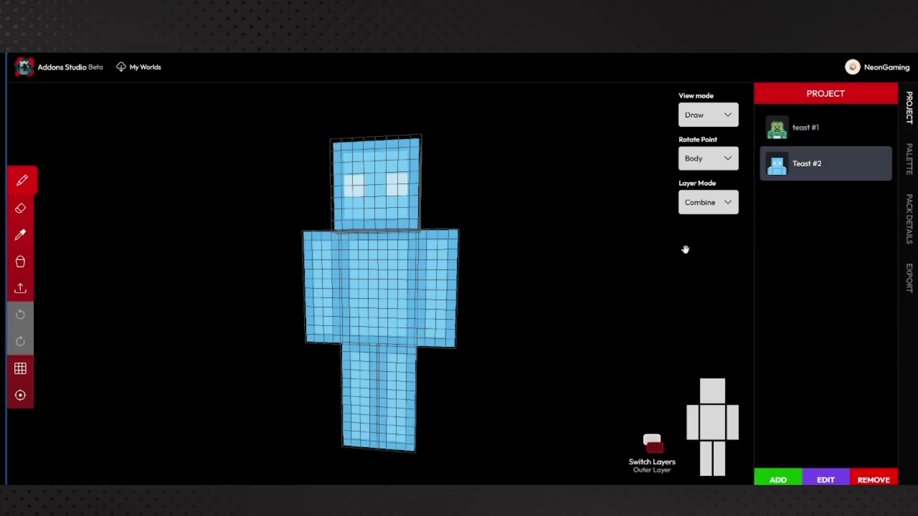
Give Teast #2 the eb38fdb7b38b8c2a.png grass-and-dirt texture, then add New Skin #3.
click(24, 292)
click(268, 102)
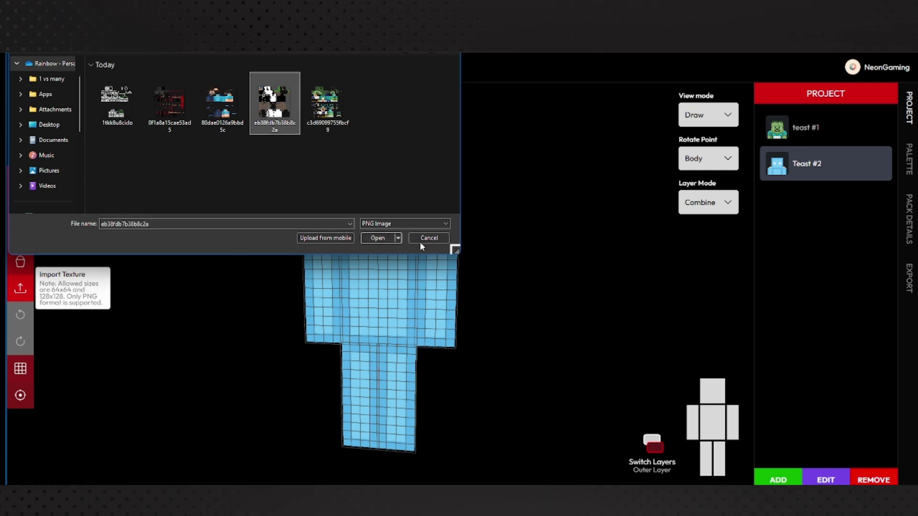
click(385, 238)
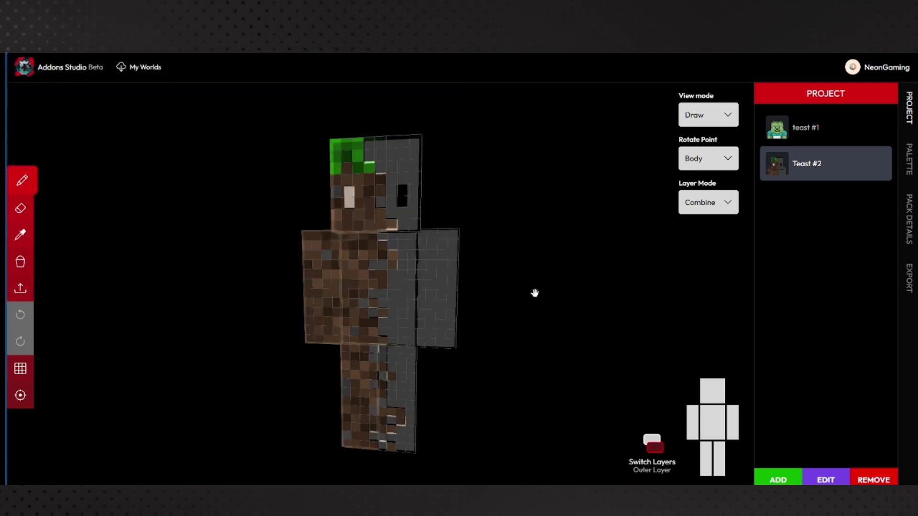
drag(533, 291, 488, 293)
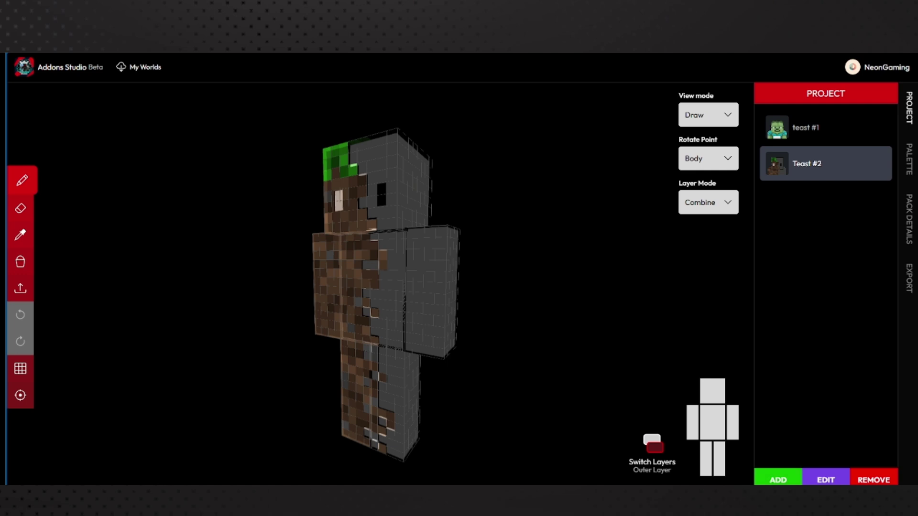
click(777, 480)
click(436, 383)
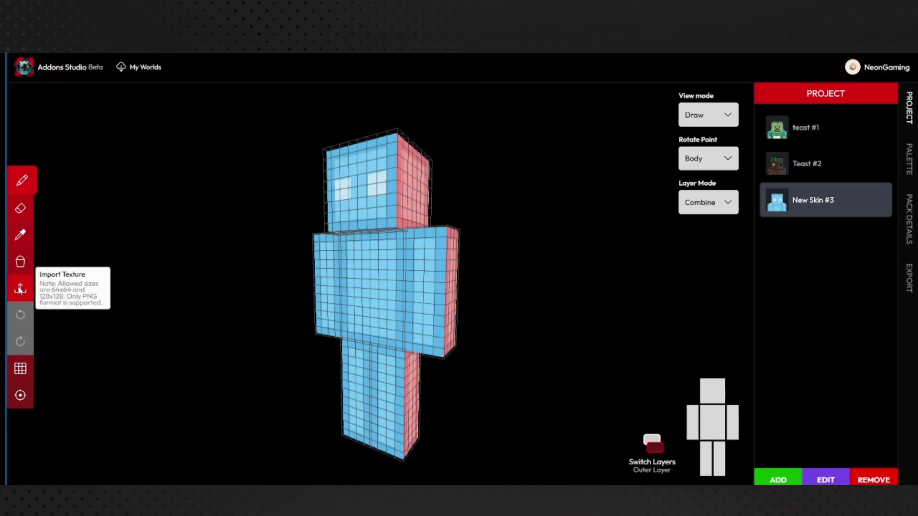
Load the Steve texture 80dae0126a9bbd5c onto New Skin #3.
click(20, 288)
click(212, 119)
click(376, 237)
drag(462, 257, 185, 268)
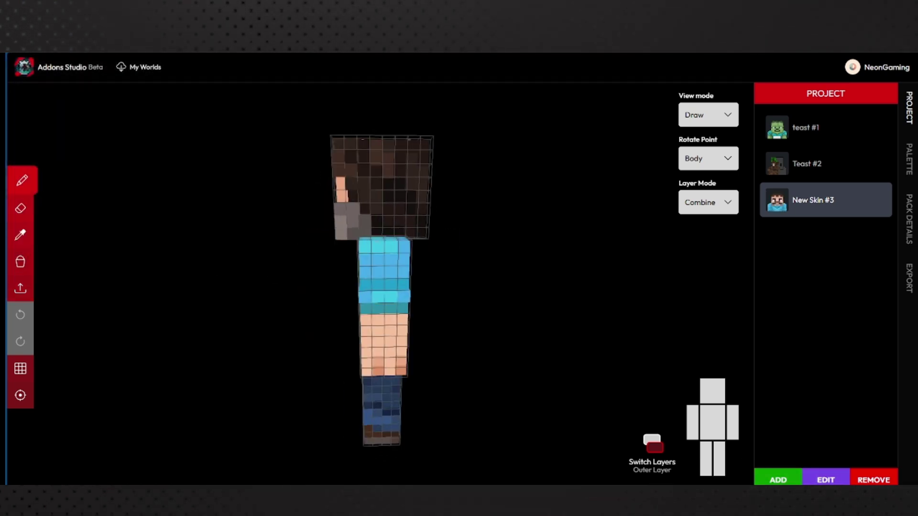
Add New Skin #4 and import the dark red-and-black robed texture onto it.
click(777, 480)
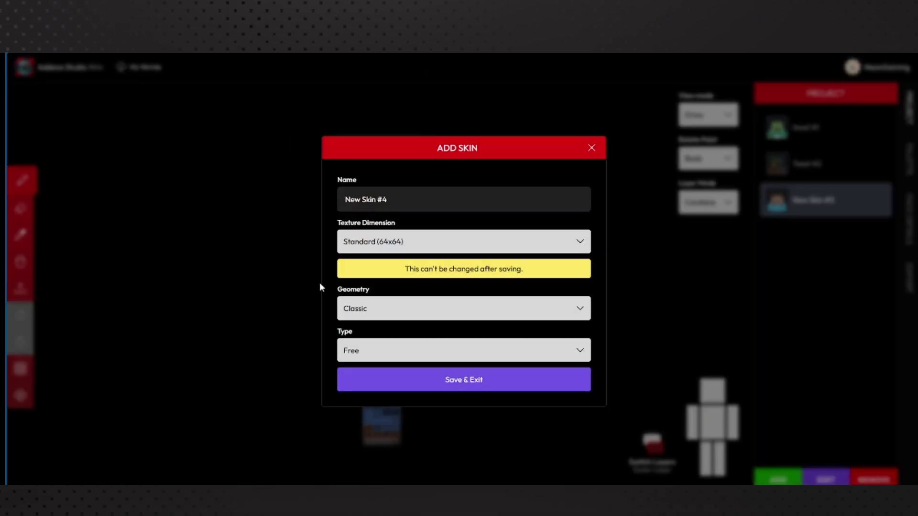
click(378, 380)
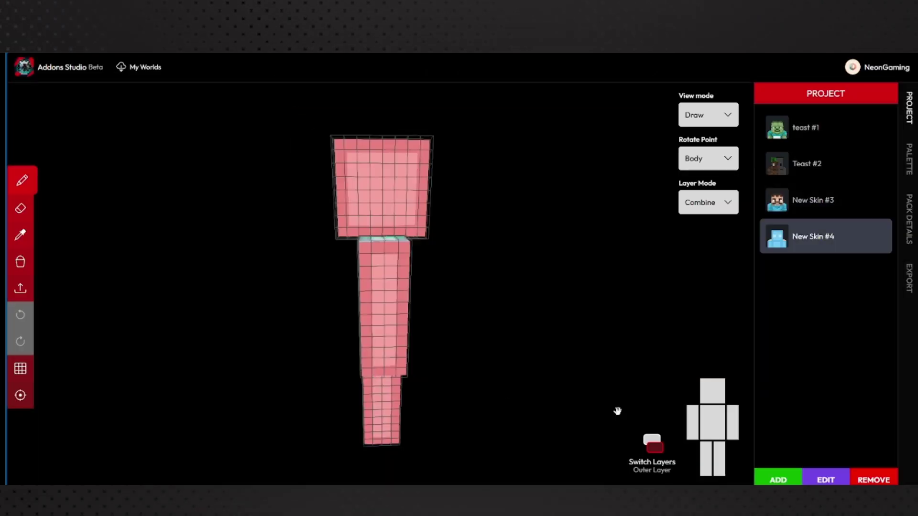
click(21, 288)
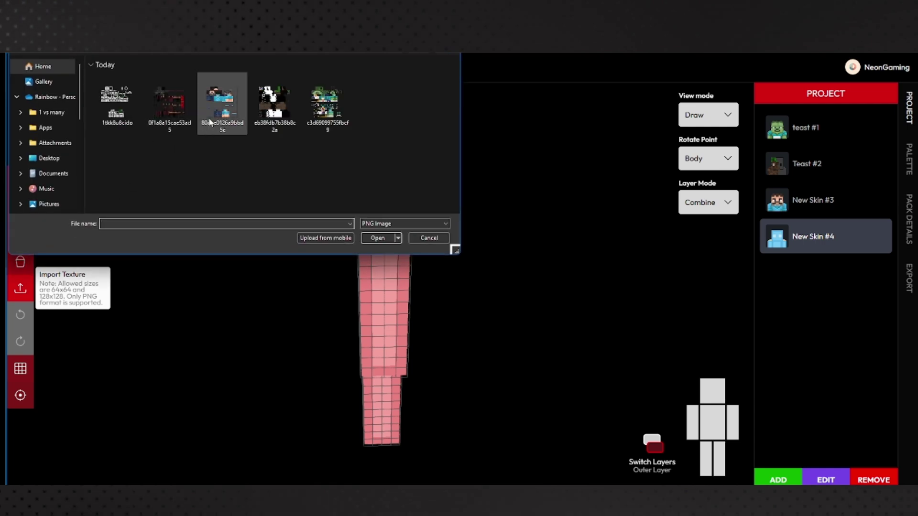
click(169, 101)
click(375, 237)
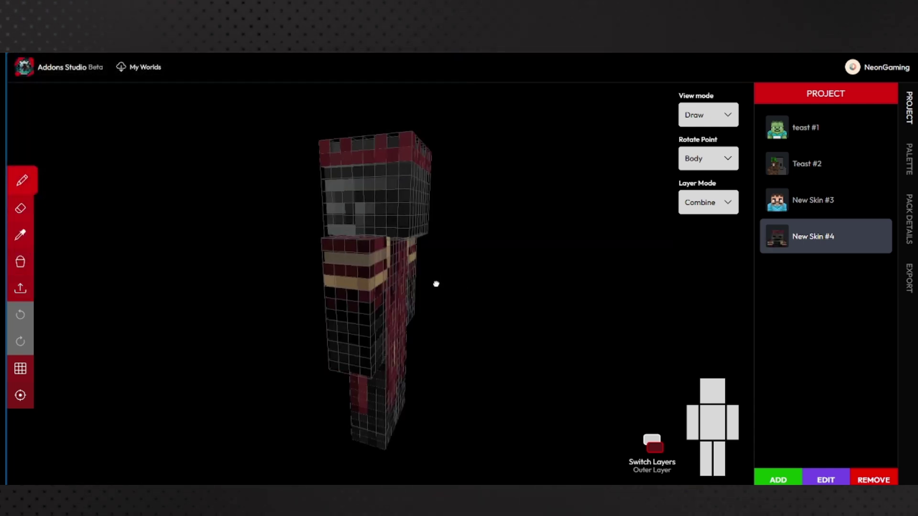
drag(432, 283, 652, 283)
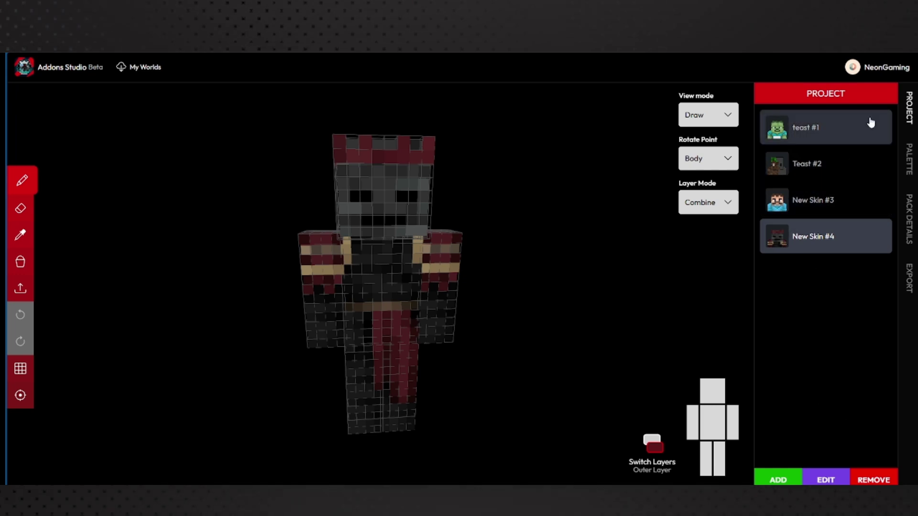
Add New Skin #5 and import the 1tkk8u8cido.png checkered texture onto it.
click(776, 480)
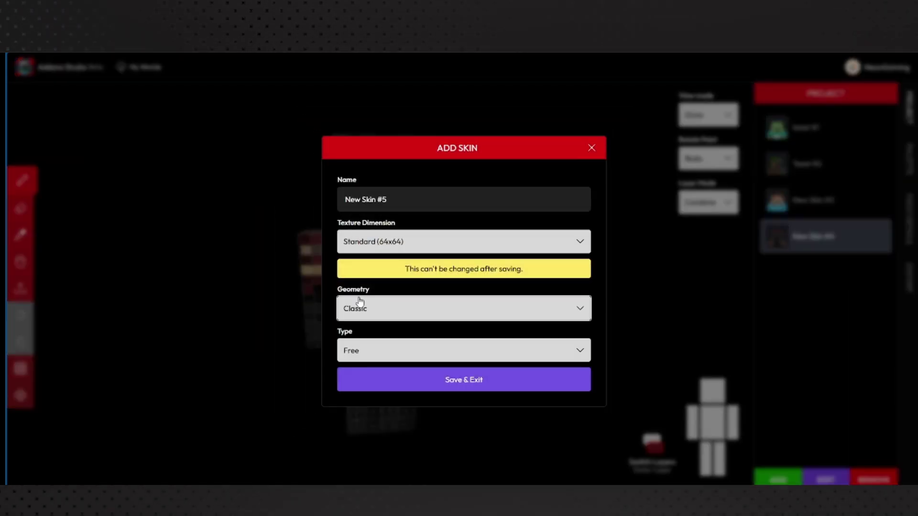
click(448, 379)
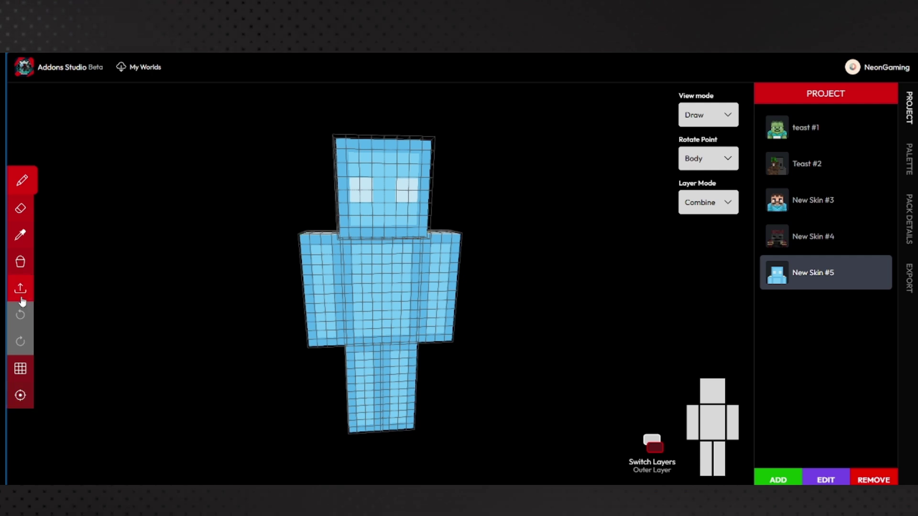
click(21, 293)
click(132, 113)
click(376, 240)
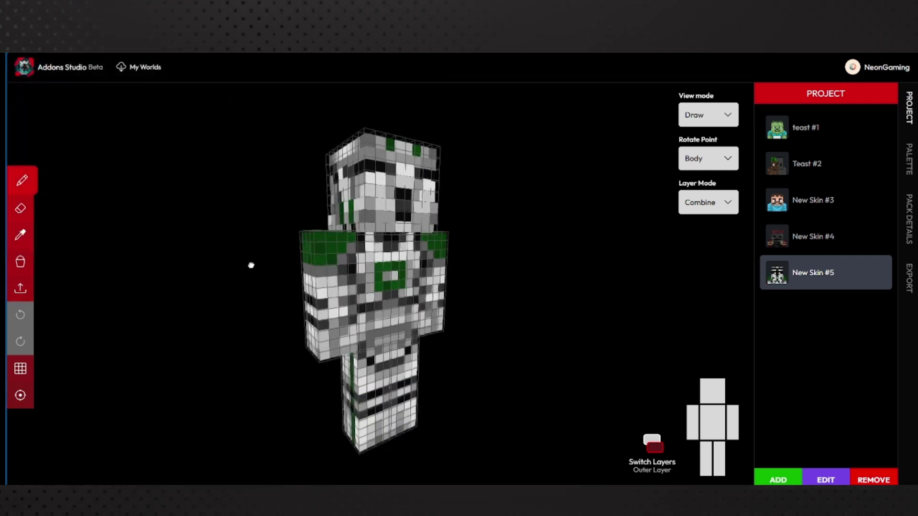
drag(209, 263, 553, 288)
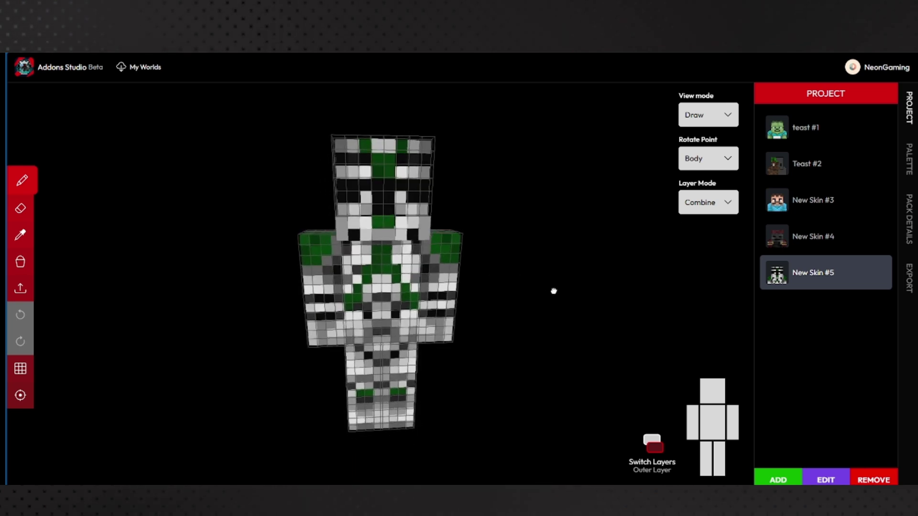
Paint white pixels on the head's inner layer, then undo them.
click(656, 471)
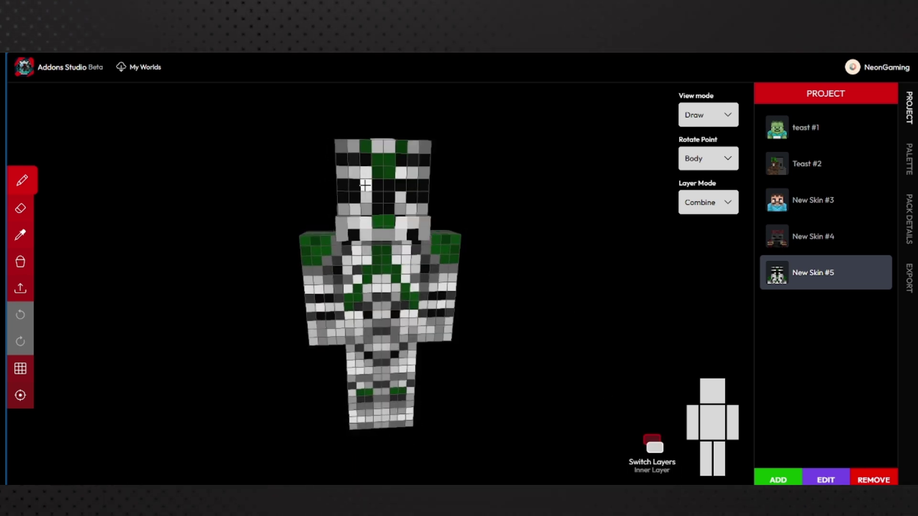
mouse_move(363, 185)
mouse_down()
mouse_move(346, 185)
mouse_move(342, 198)
mouse_up()
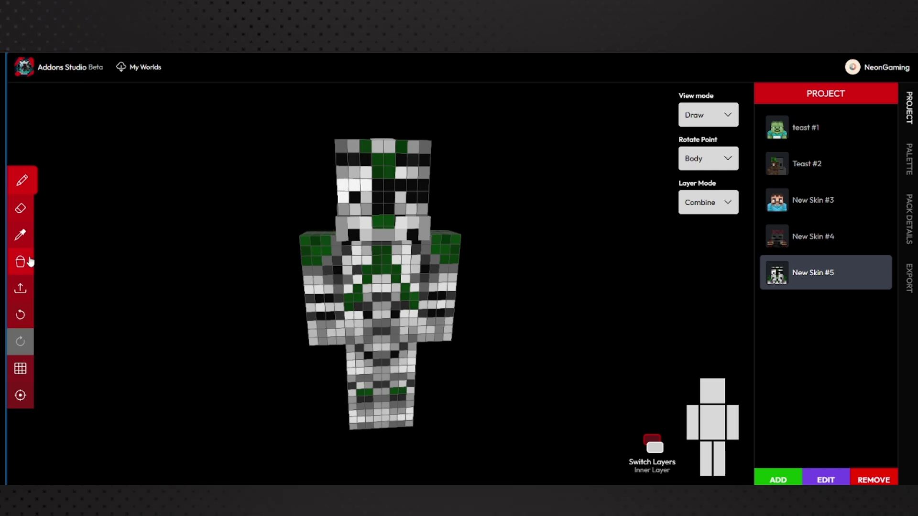
click(22, 317)
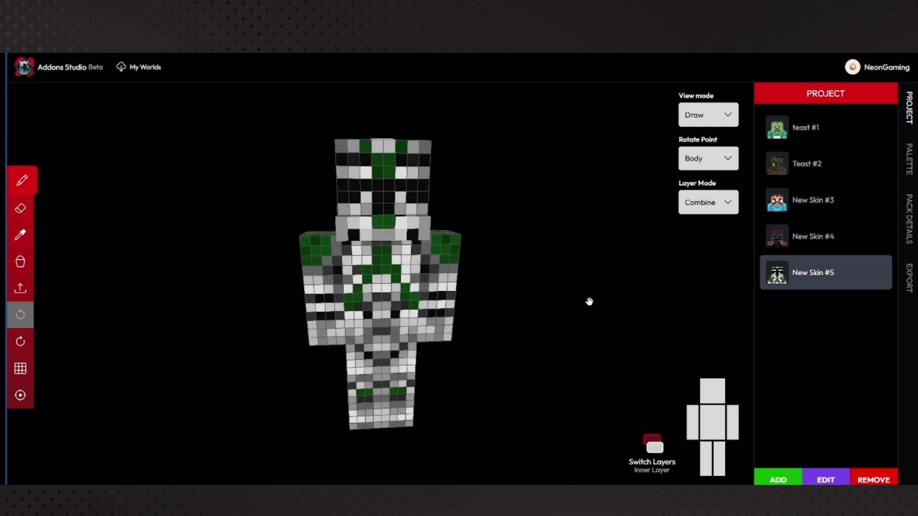
drag(589, 300, 545, 267)
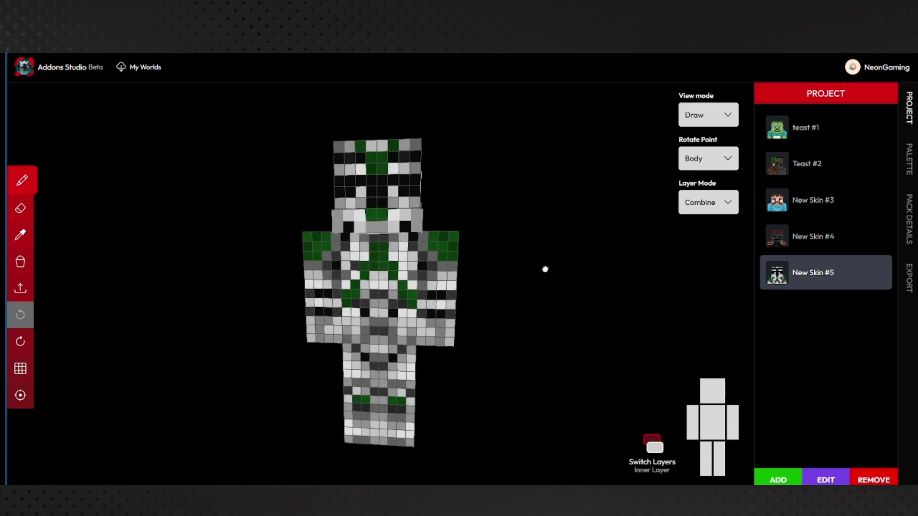
Toggle the grid off and on, and try Preview, Rotate, then Draw view modes.
click(28, 371)
click(28, 370)
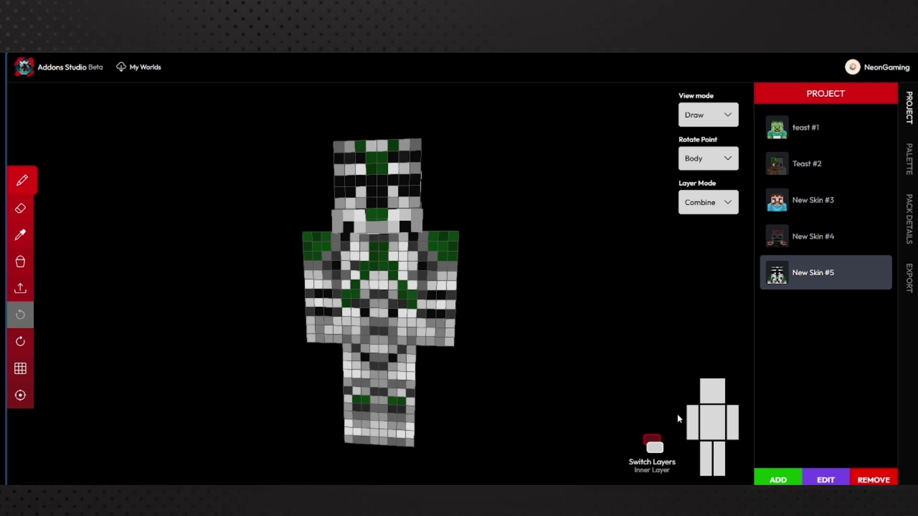
click(699, 117)
click(717, 165)
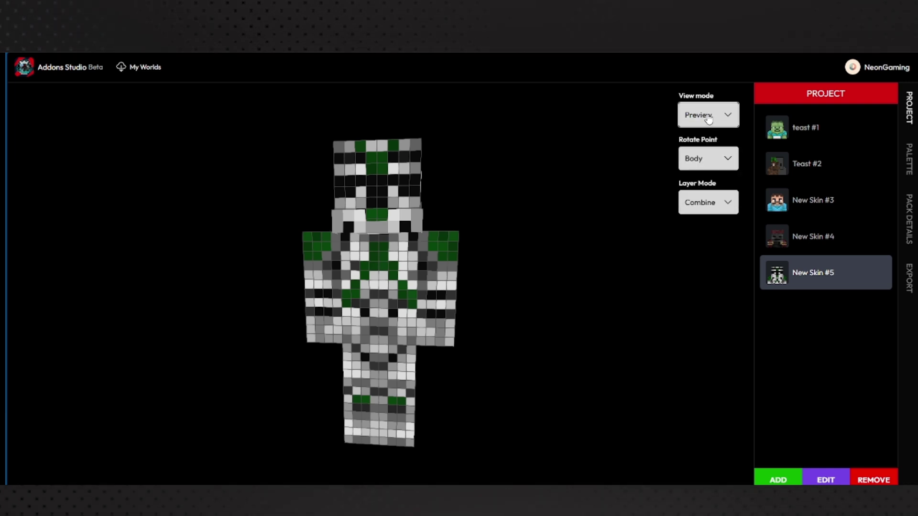
click(708, 120)
click(715, 190)
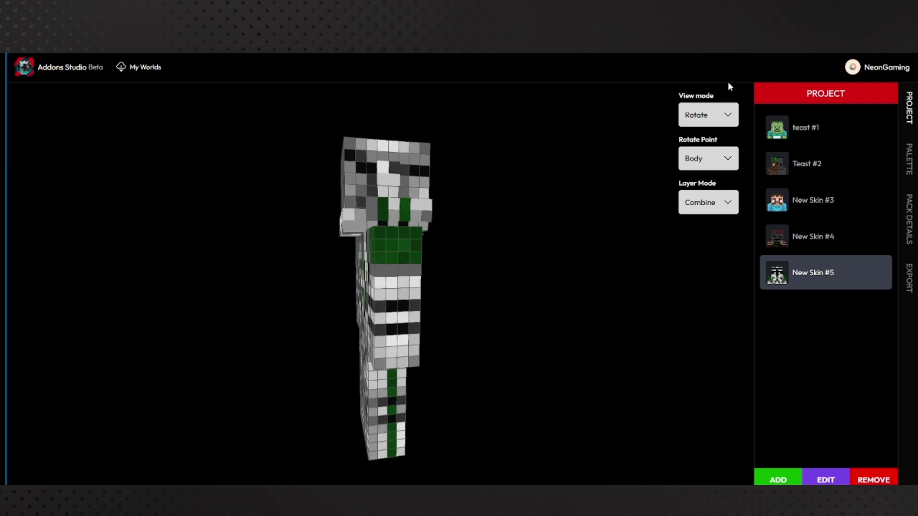
click(718, 114)
click(700, 196)
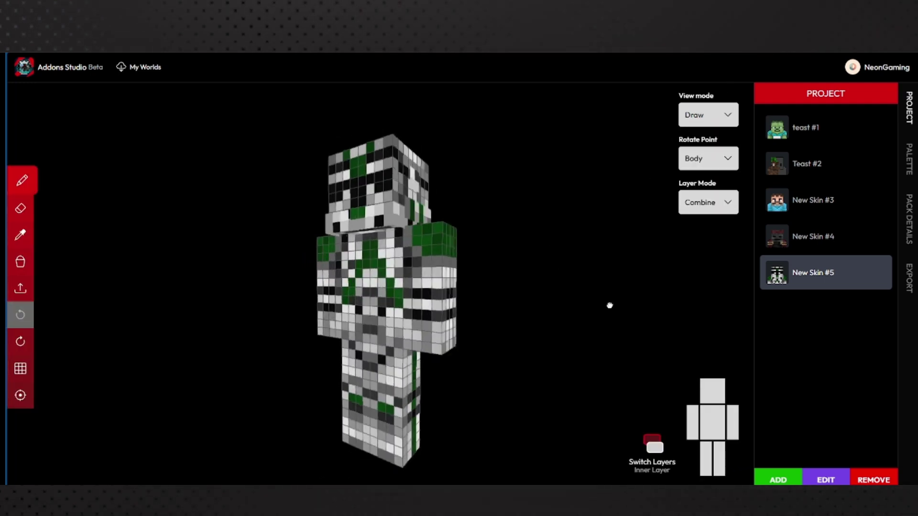
Toggle the torso's visibility on the body figure, then show the colour palette.
click(711, 428)
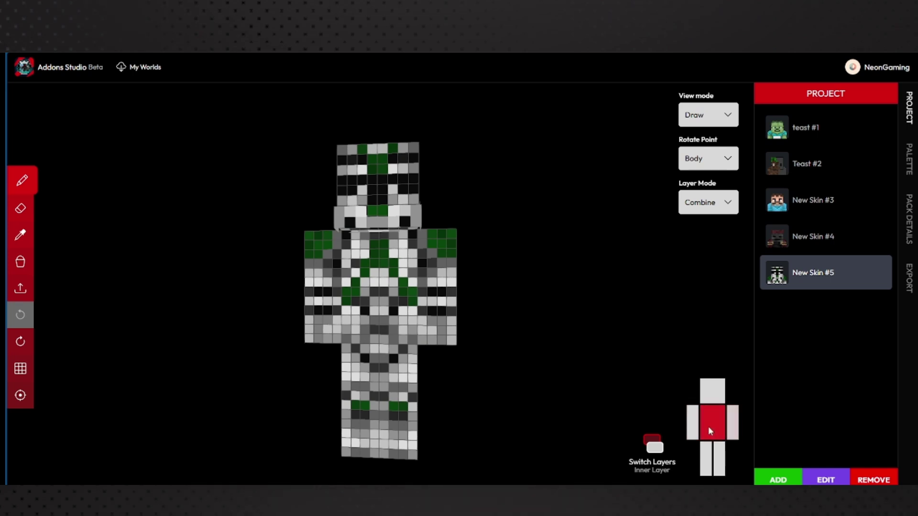
click(710, 429)
click(708, 427)
click(708, 428)
click(708, 428)
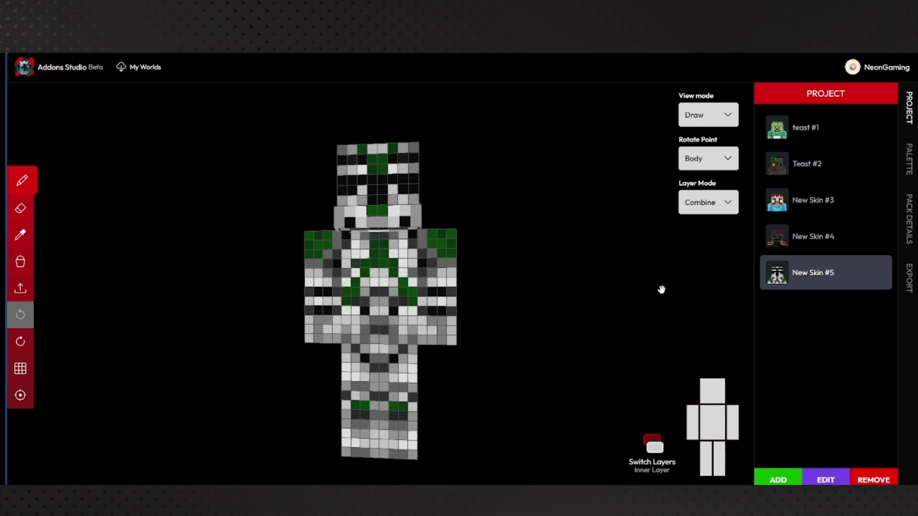
click(908, 159)
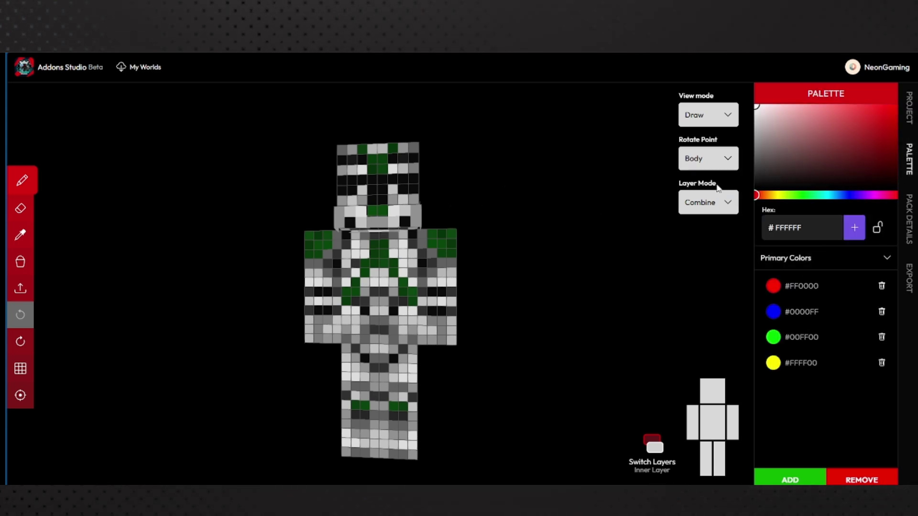
Change the pack name from Untitled to 'Teast video pack' in Pack Details.
click(783, 227)
click(903, 221)
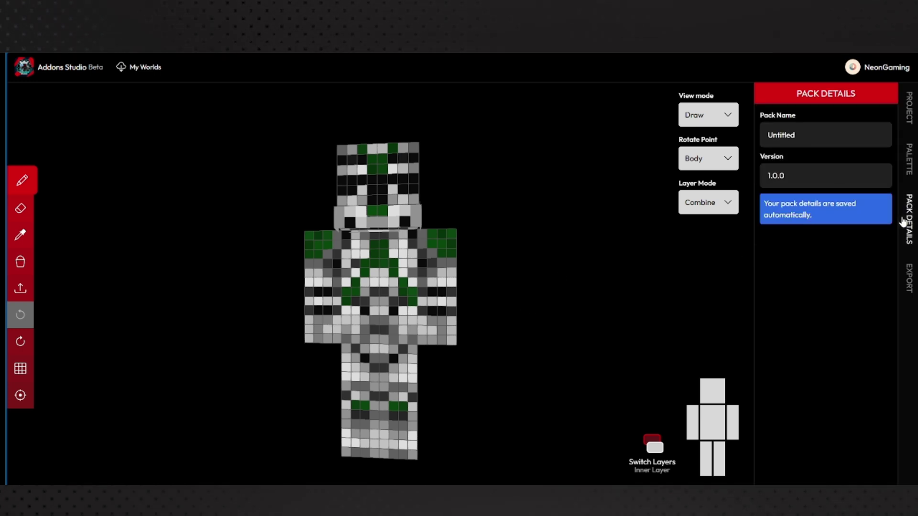
click(843, 145)
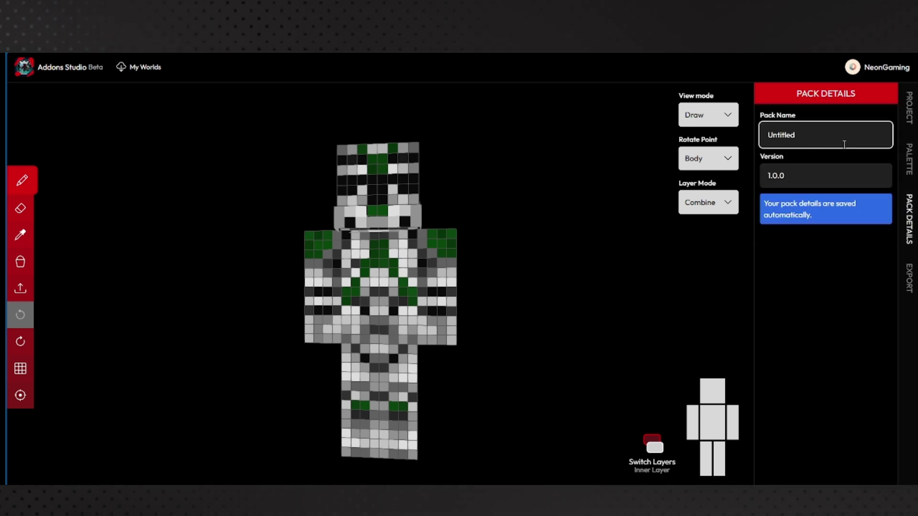
key(BackSpace)
key(BackSpace)
key(BackSpace)
key(BackSpace)
key(BackSpace)
key(BackSpace)
key(BackSpace)
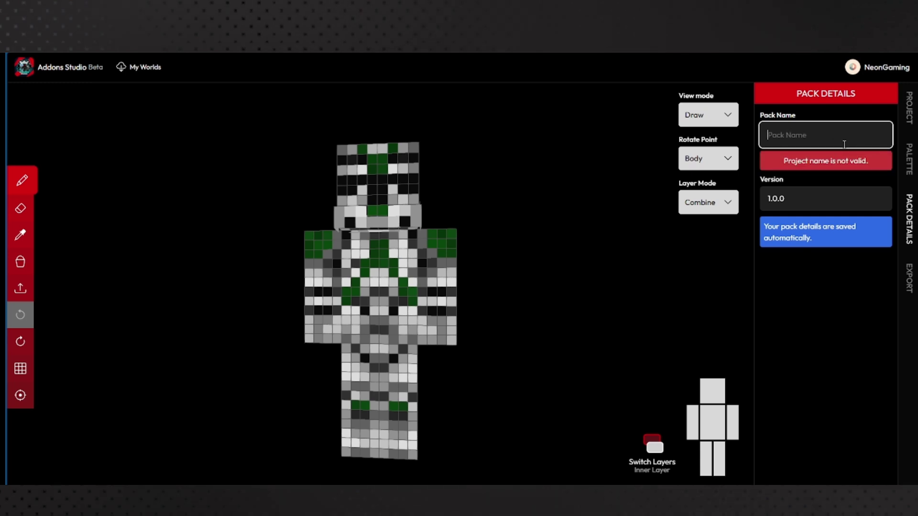
text(Teast video pack)
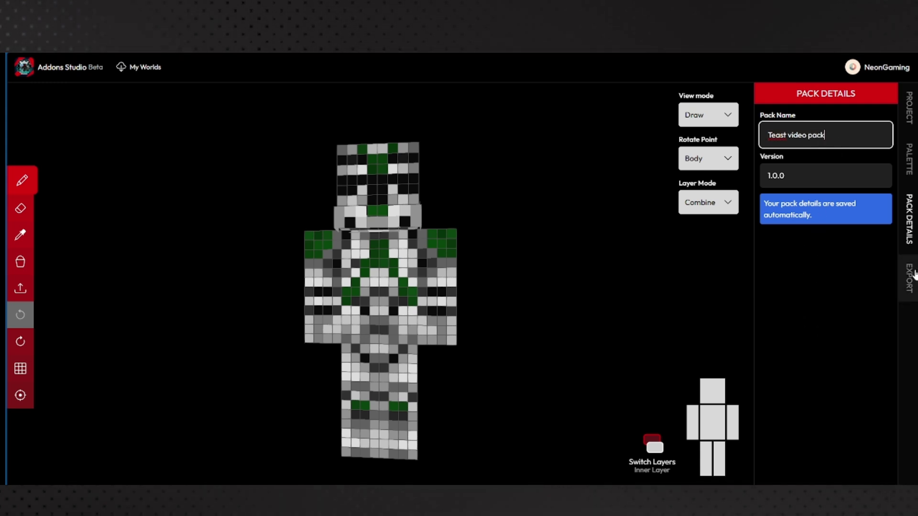
click(912, 276)
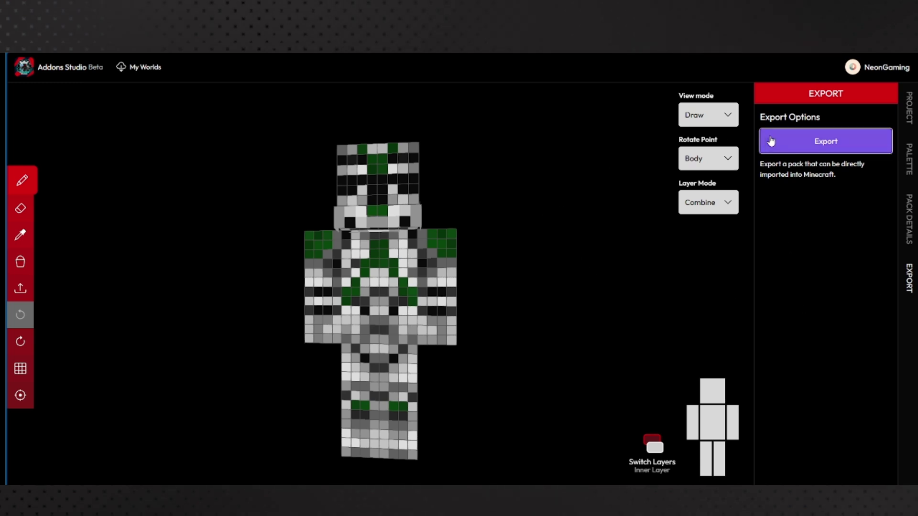
Export the skin pack, confirm it, and save Teast video pack.mcpack from the download prompt.
click(808, 148)
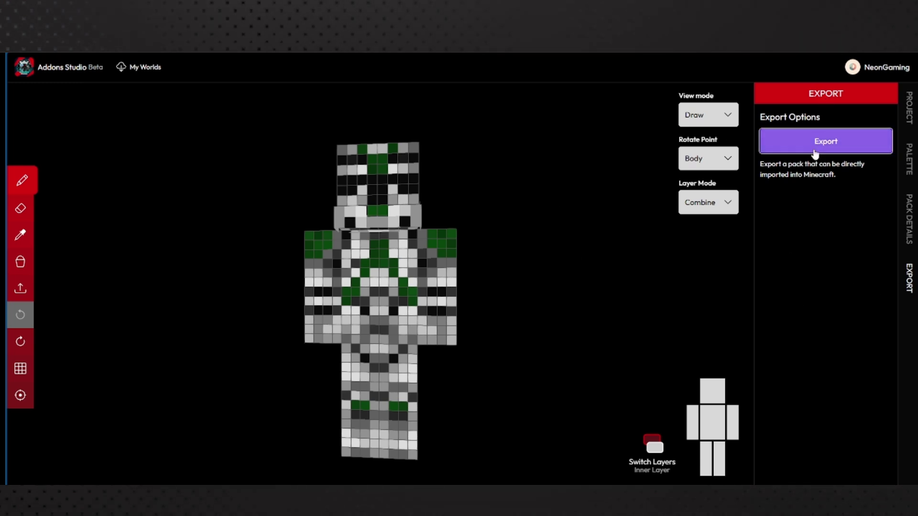
click(814, 152)
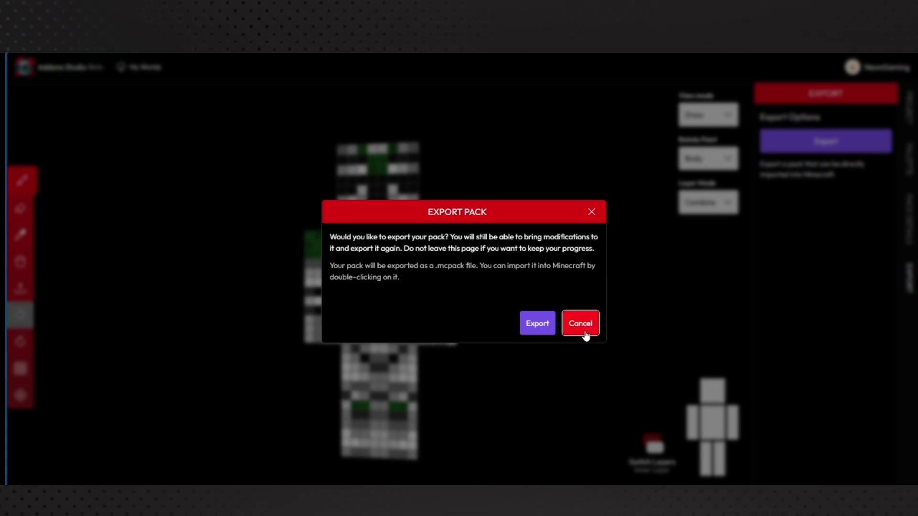
click(527, 323)
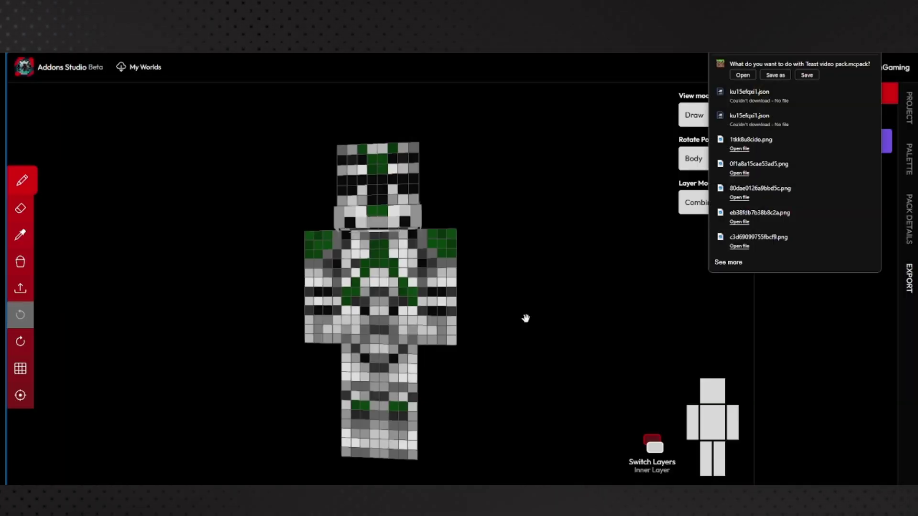
click(806, 75)
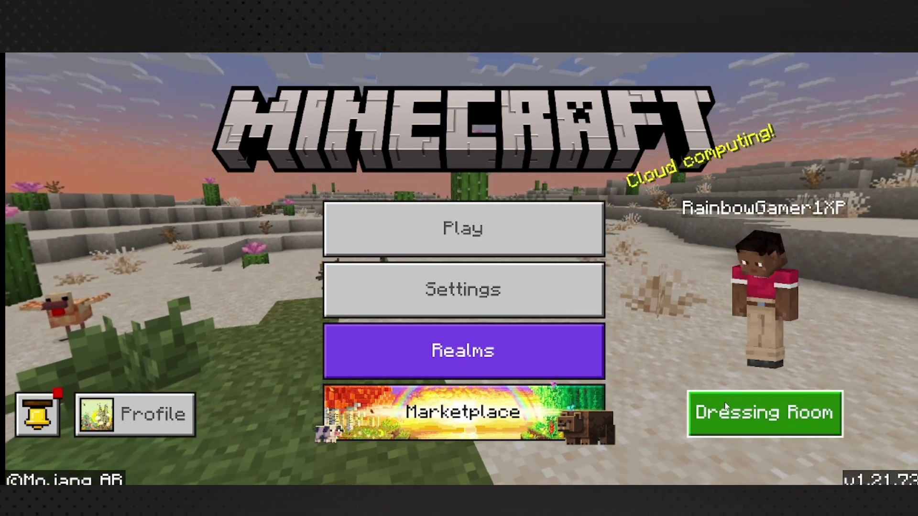
Enter the dressing room and dismiss the Create Character type choice without creating one.
click(724, 410)
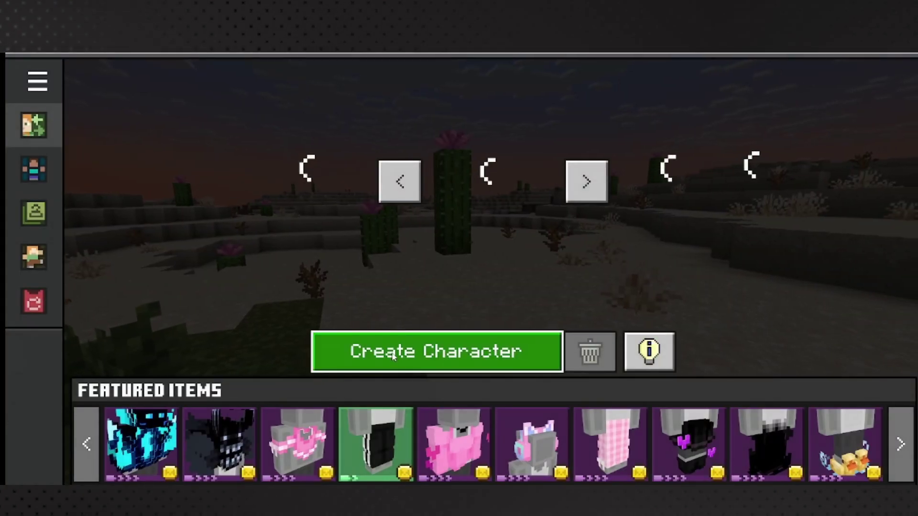
click(414, 335)
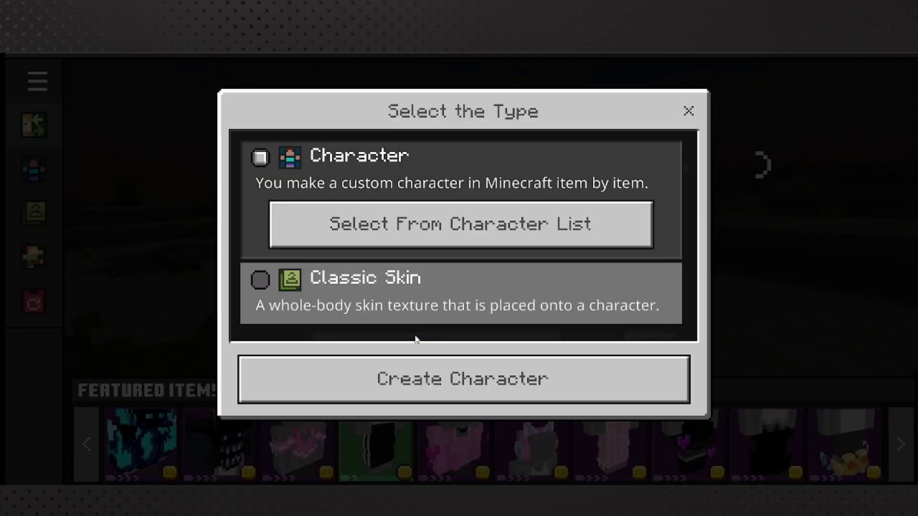
click(360, 303)
click(382, 369)
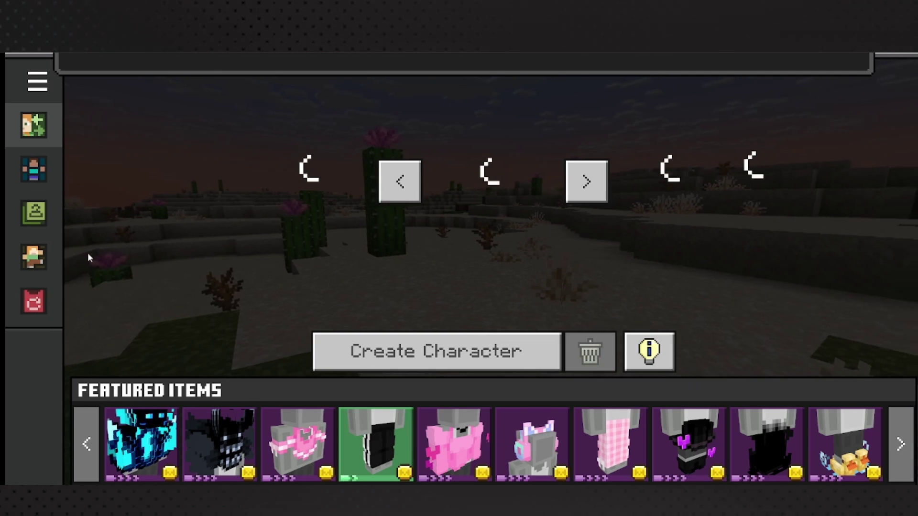
Switch to the Classic Skins collection and scroll down to the Teast video pack.
click(40, 223)
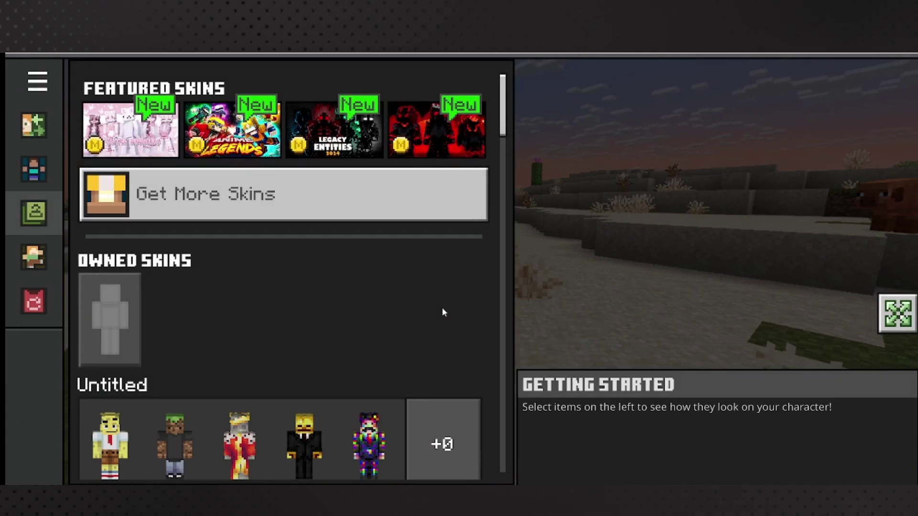
scroll(441, 308, down, 3)
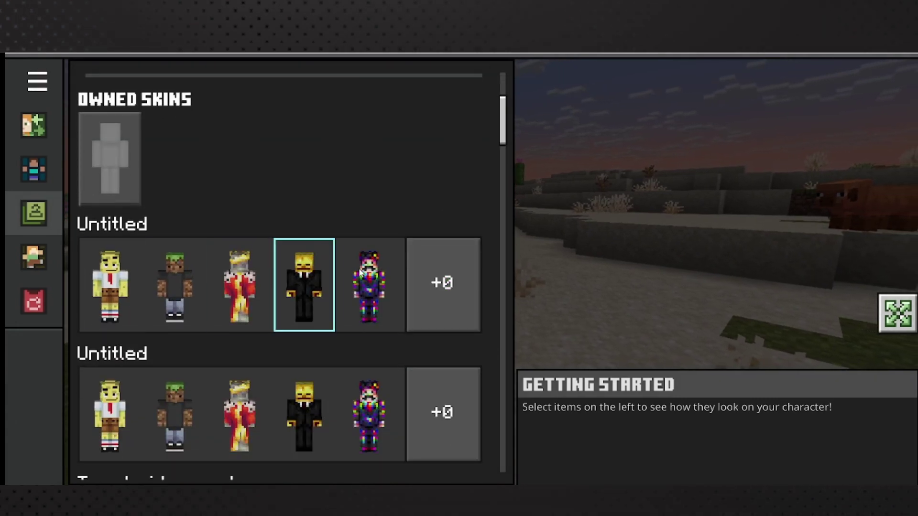
scroll(358, 266, up, 2)
scroll(358, 265, down, 8)
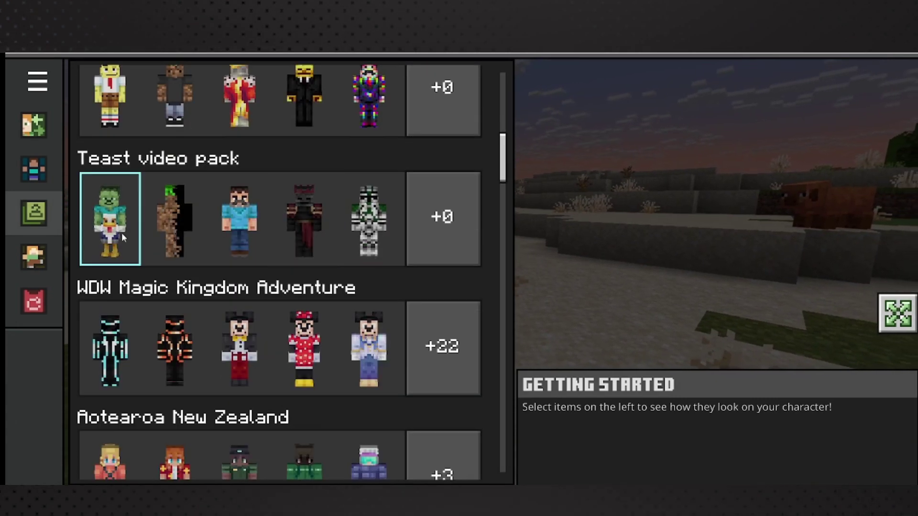
scroll(314, 211, up, 5)
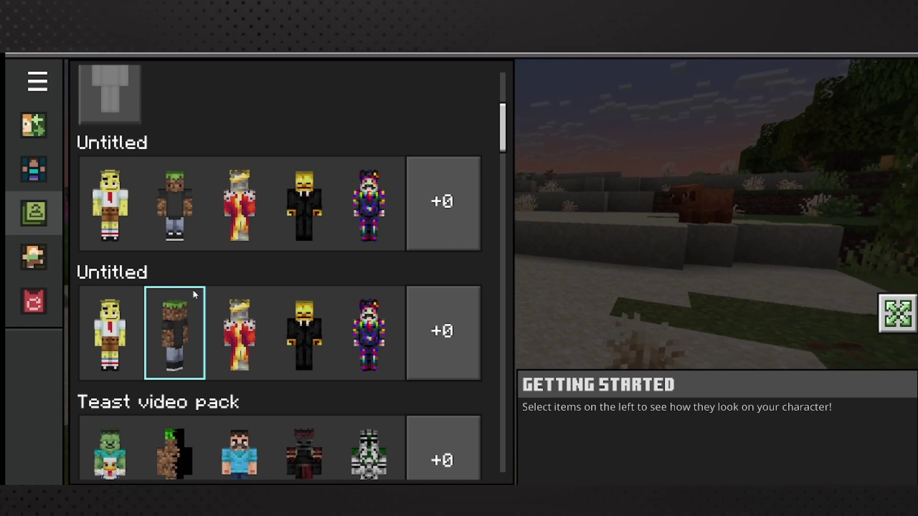
key(Escape)
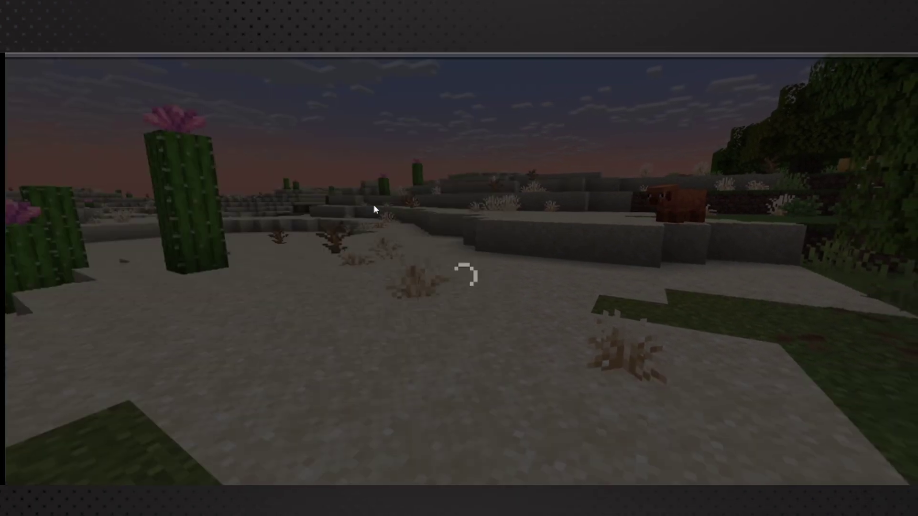
scroll(358, 291, down, 5)
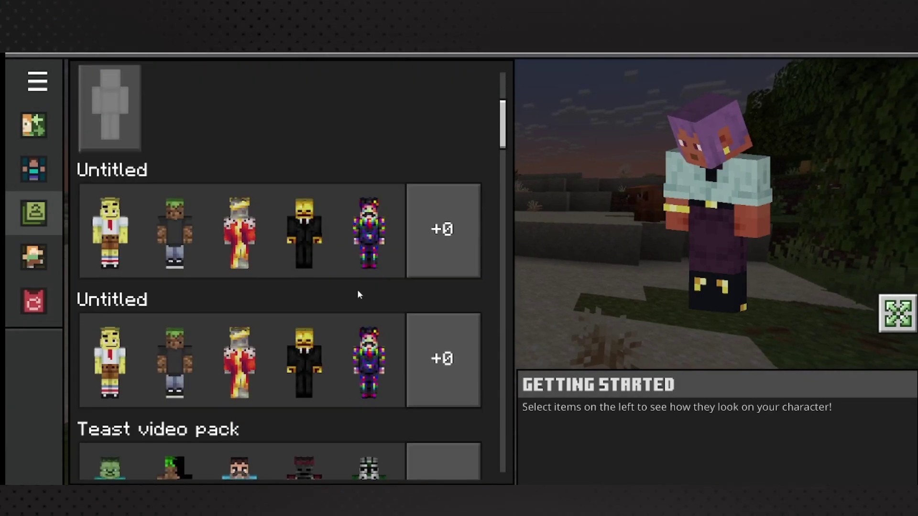
scroll(358, 292, down, 3)
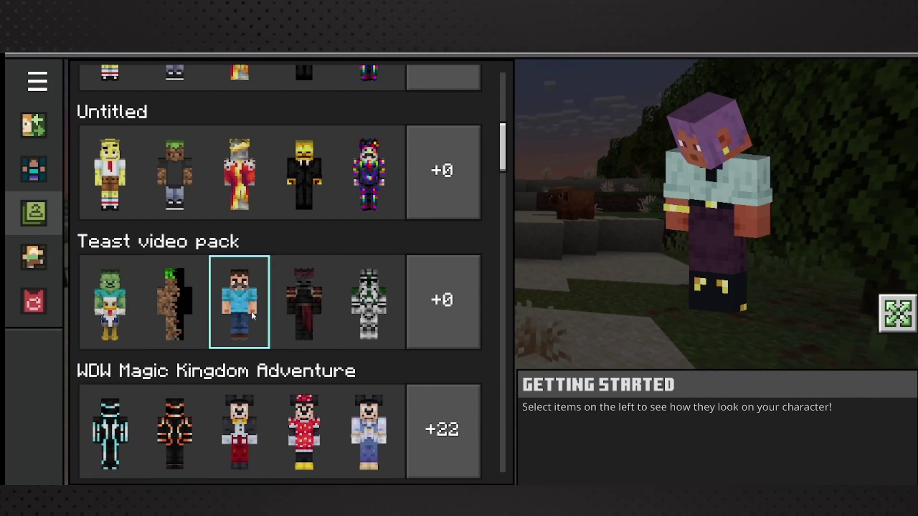
scroll(188, 207, up, 3)
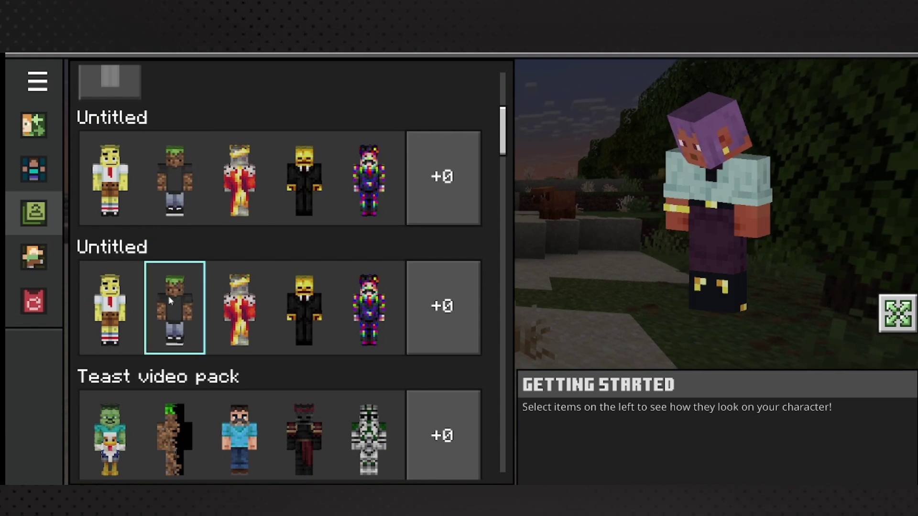
scroll(168, 296, down, 4)
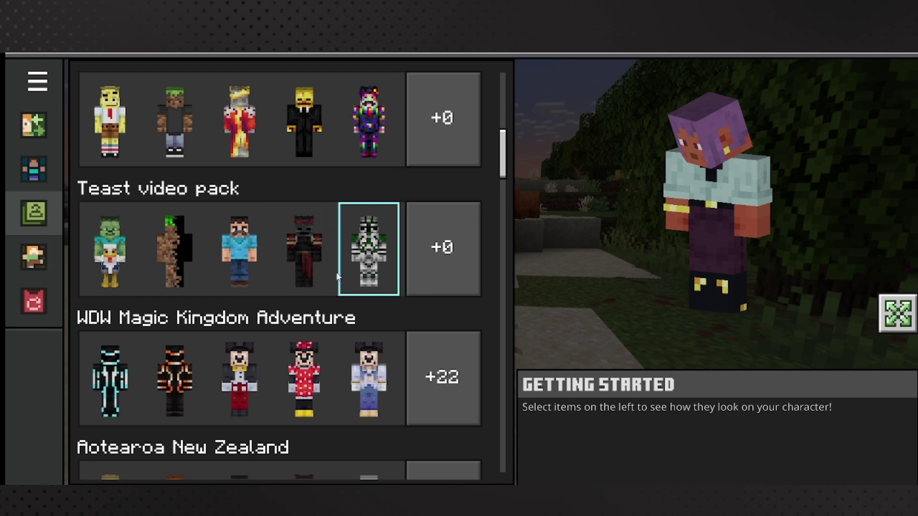
Open the Teast video pack, preview its five skins, and equip teast #1.
click(412, 265)
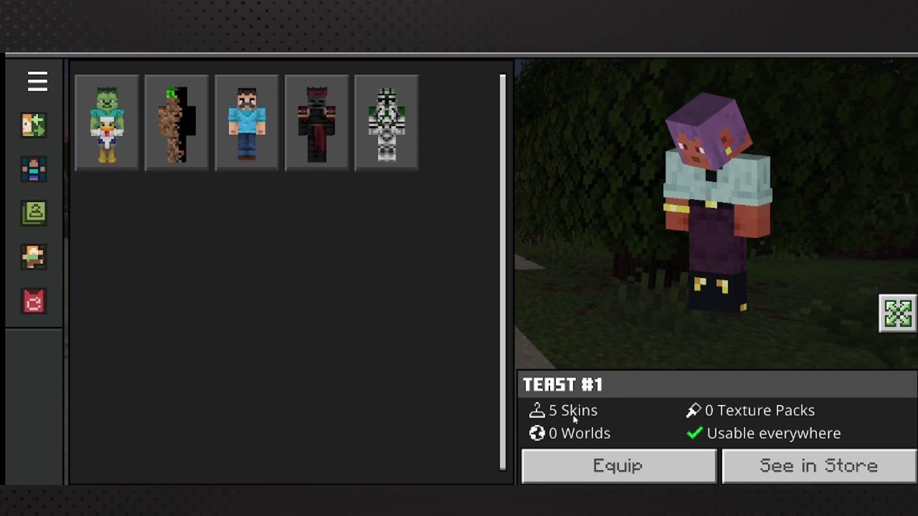
click(176, 147)
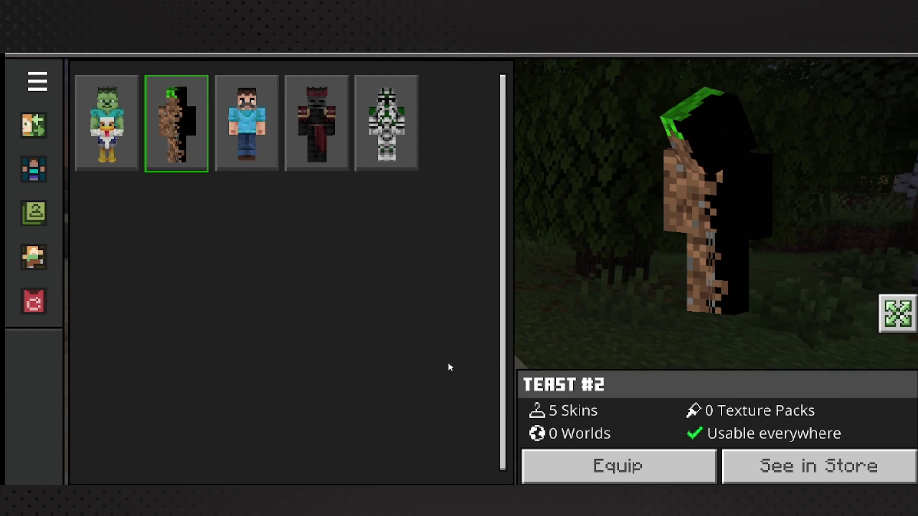
click(254, 143)
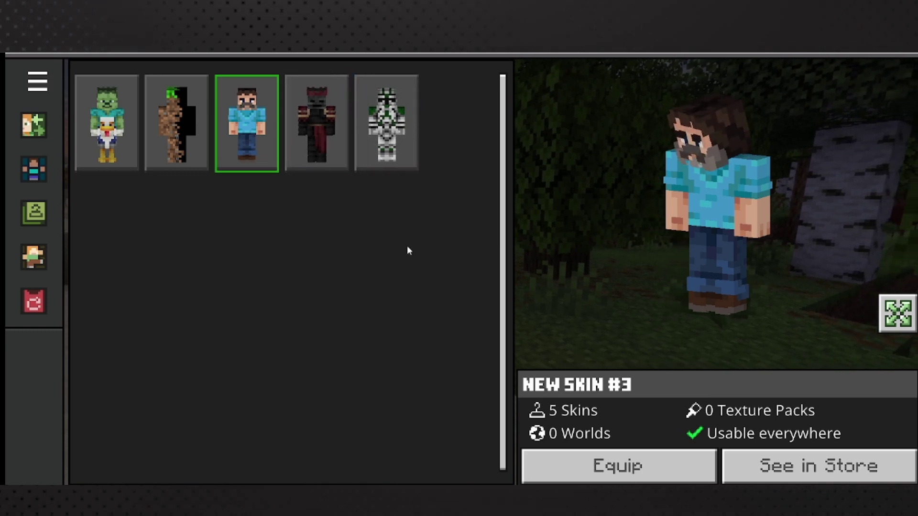
click(188, 153)
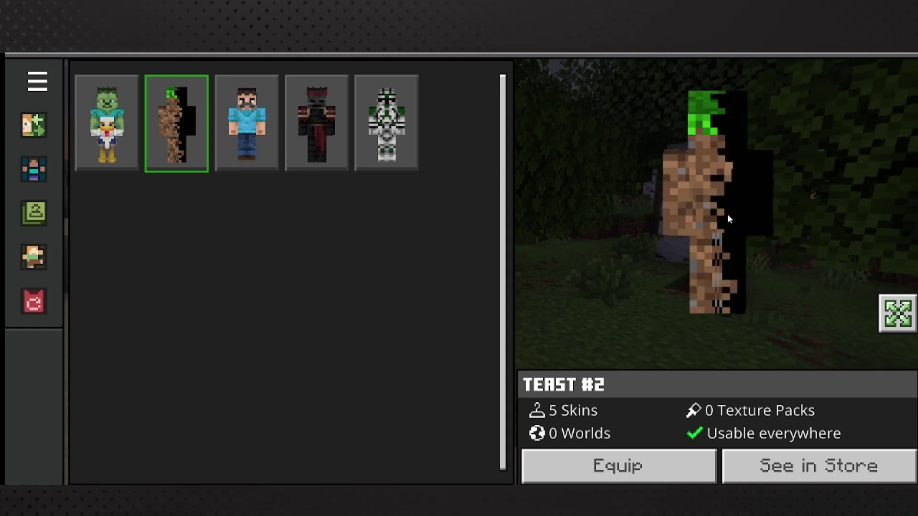
click(243, 143)
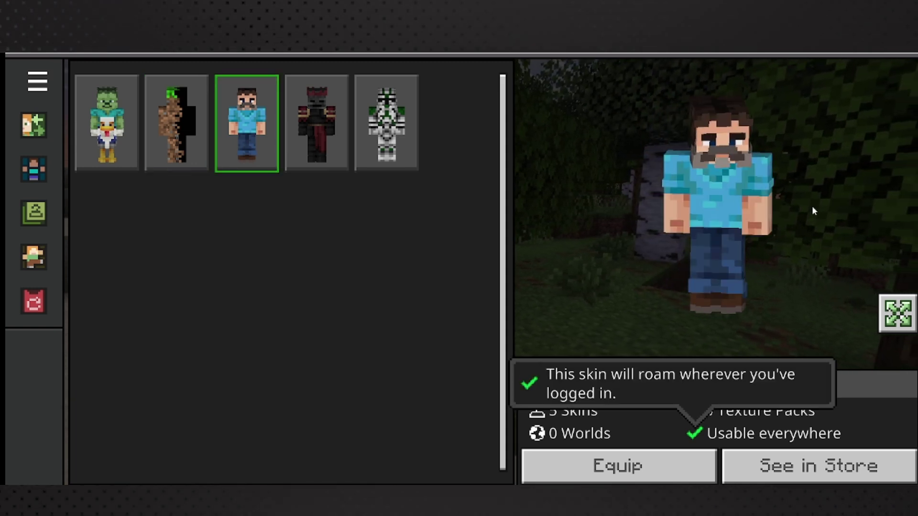
click(401, 137)
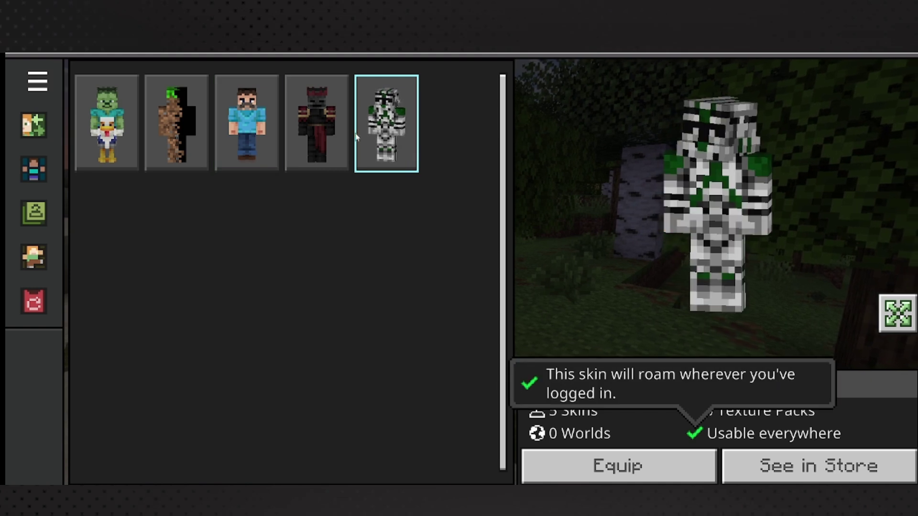
click(107, 124)
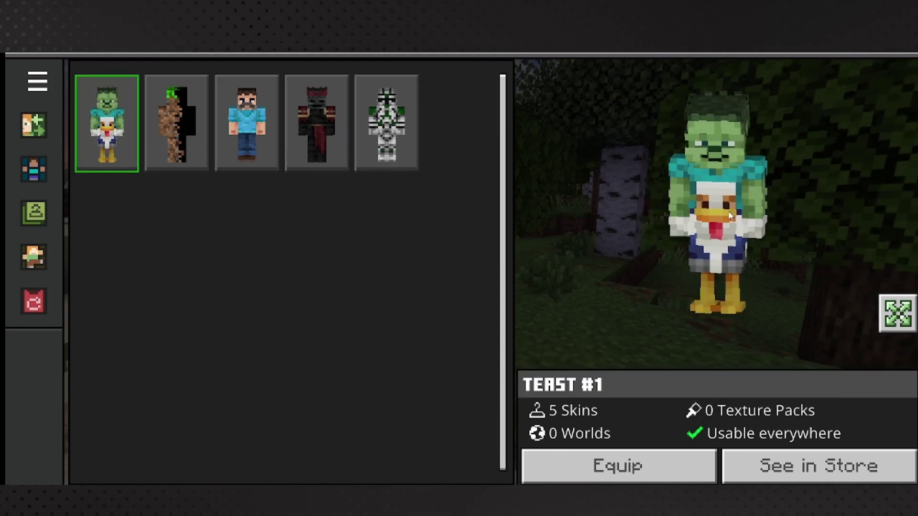
click(590, 481)
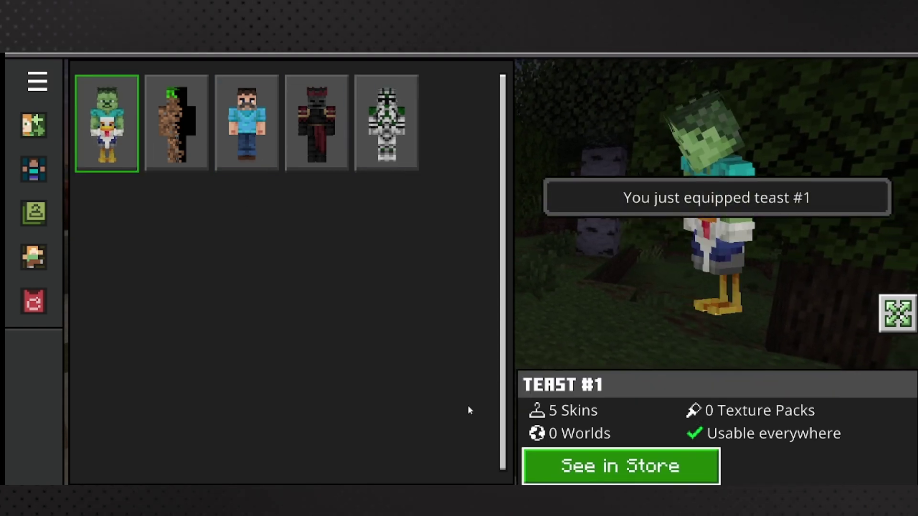
key(Escape)
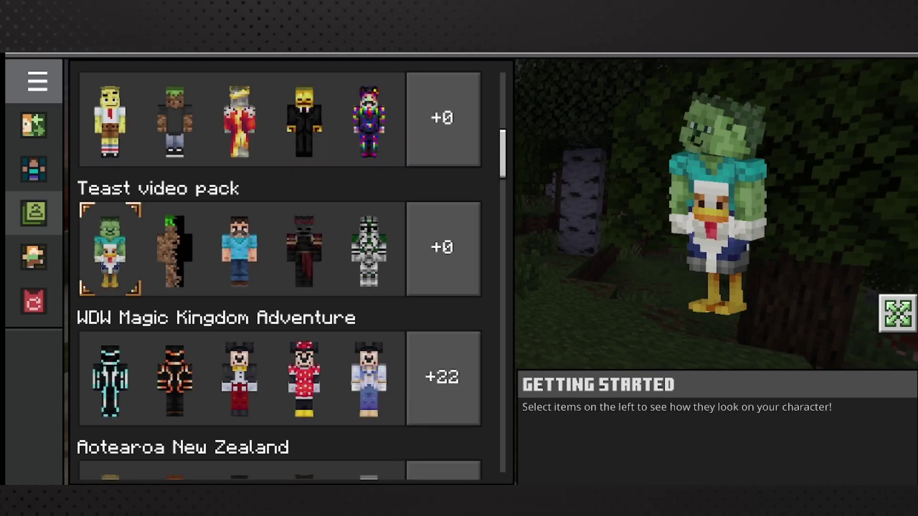
Equip the Yearn Cape from the owned capes, then return to the main menu.
key(Escape)
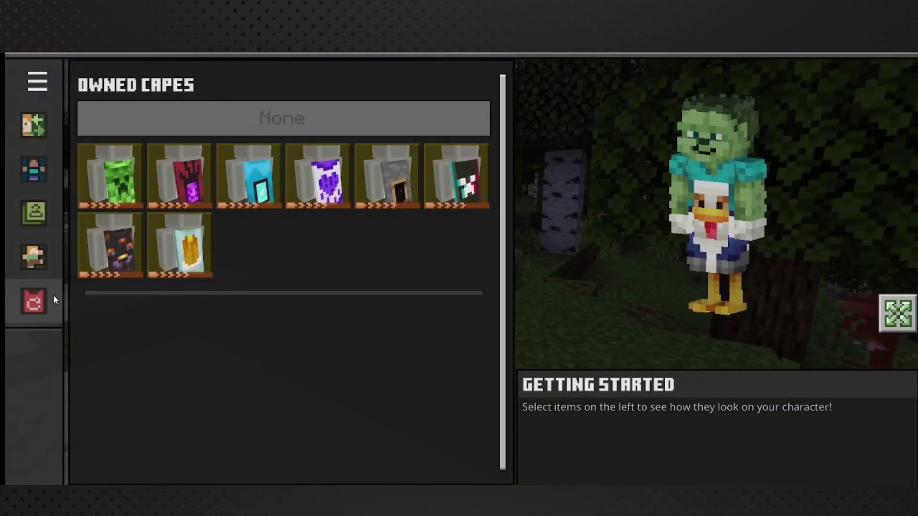
click(372, 190)
click(566, 464)
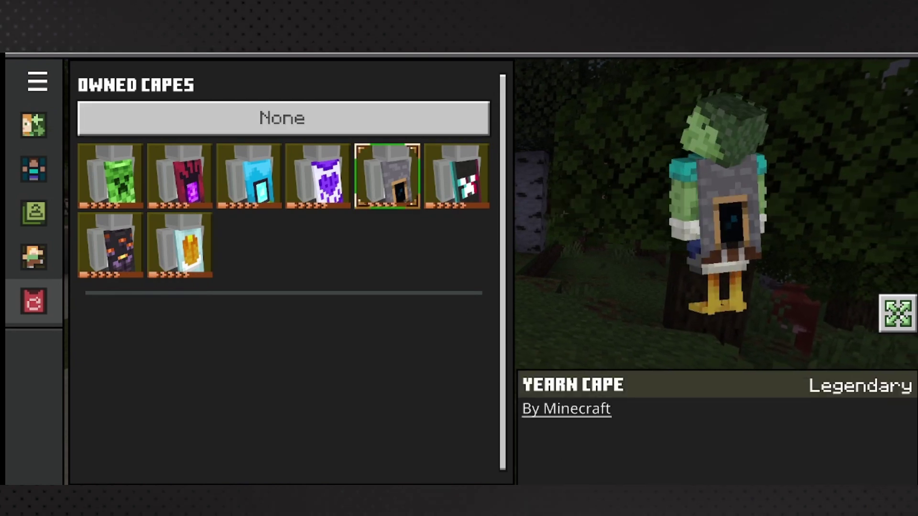
key(Escape)
key(Escape)
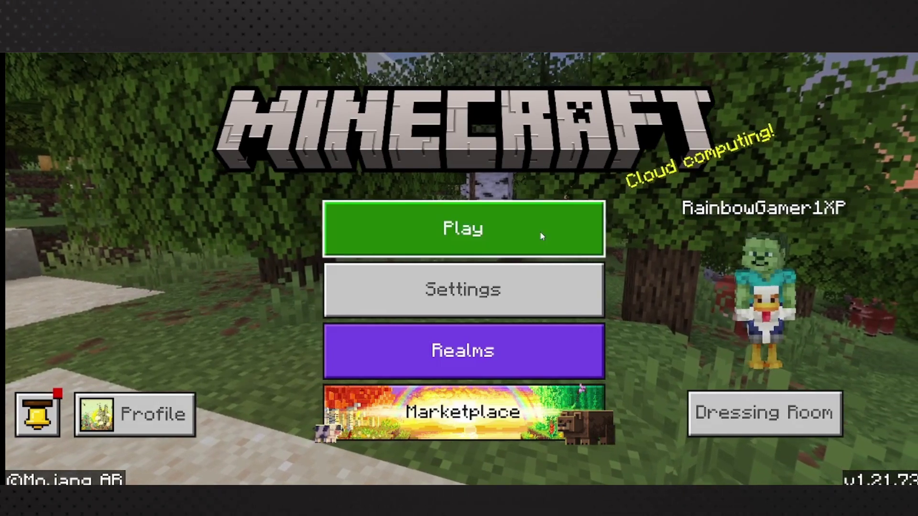
From the worlds list, set up a new world in Creative game mode and load into it.
click(540, 231)
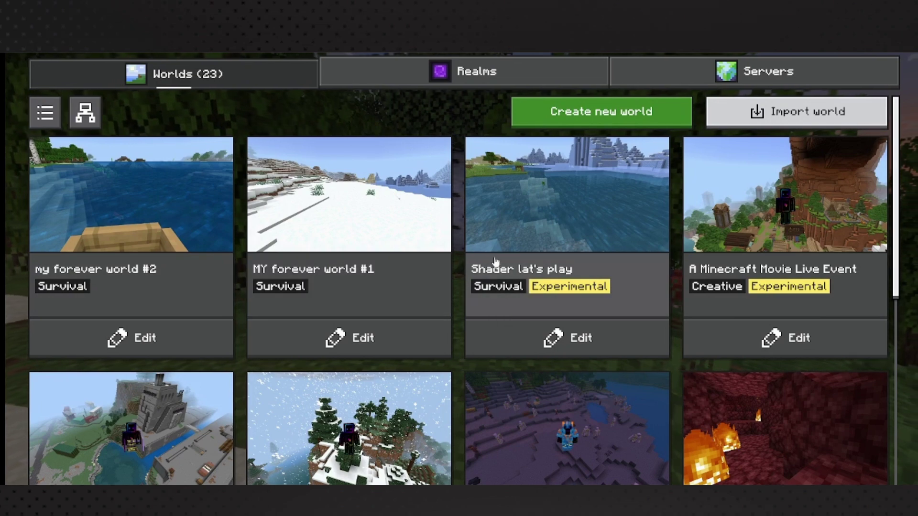
scroll(716, 261, down, 5)
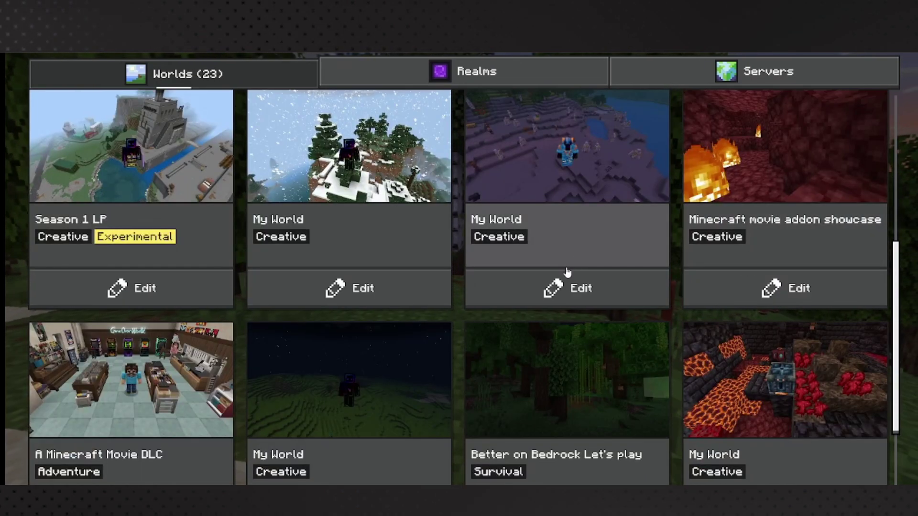
scroll(562, 286, up, 5)
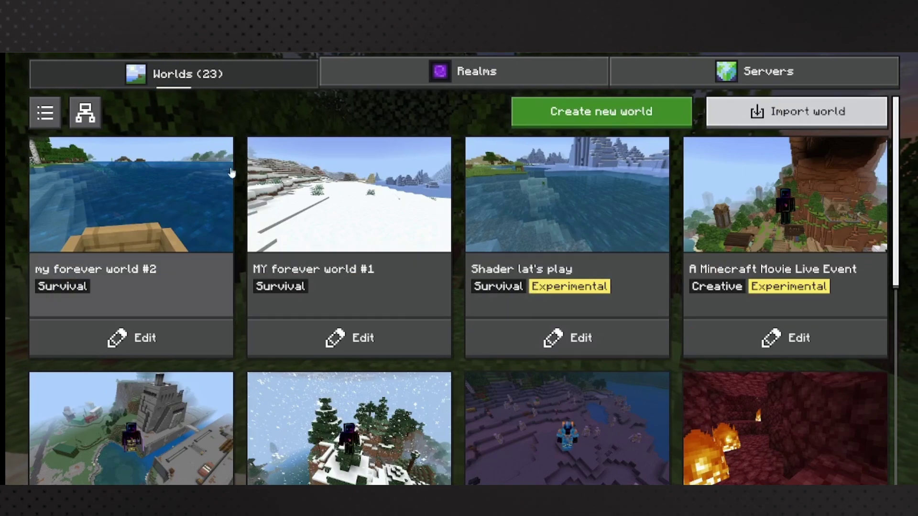
click(619, 124)
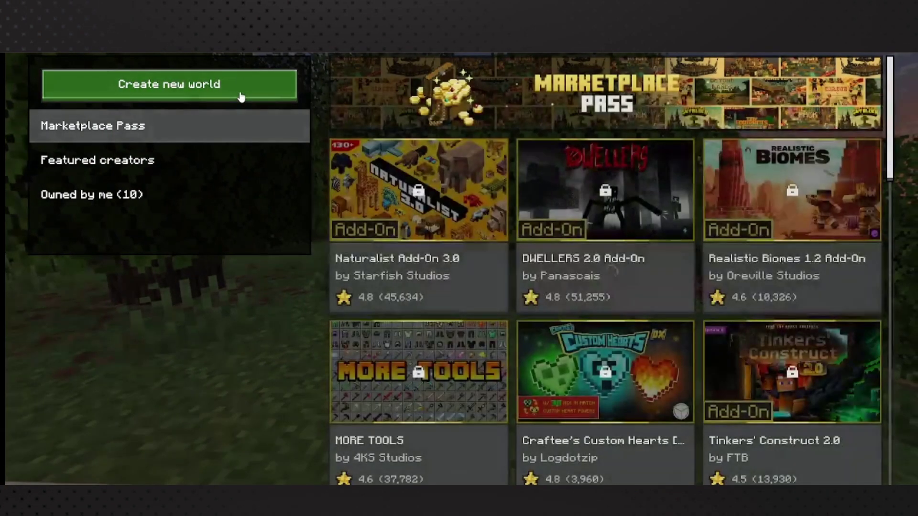
click(239, 91)
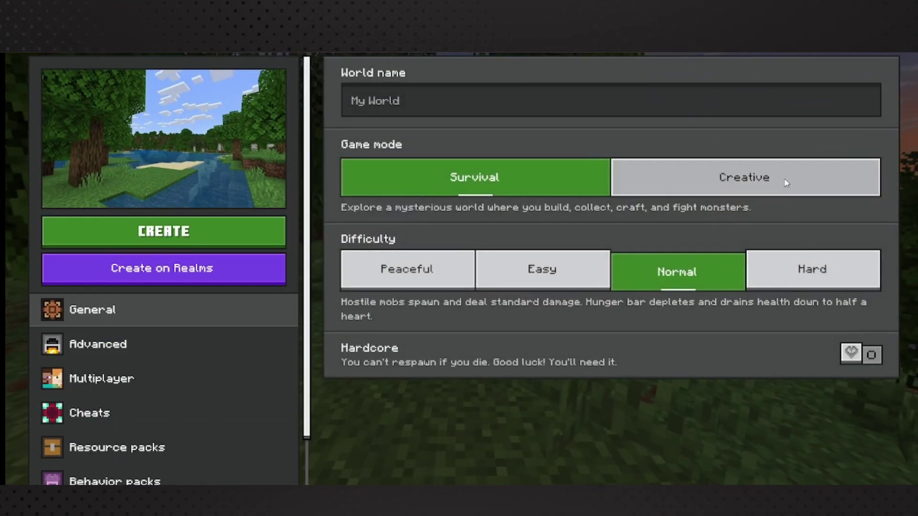
click(784, 180)
click(216, 241)
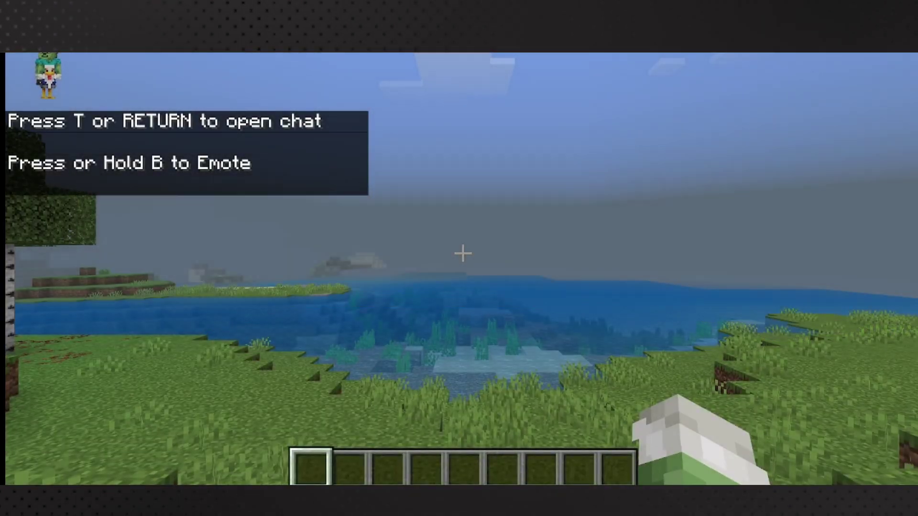
Walk around the lakeside world, cycling F5 views to see the teast #1 skin from the front.
key(w)
key(w)
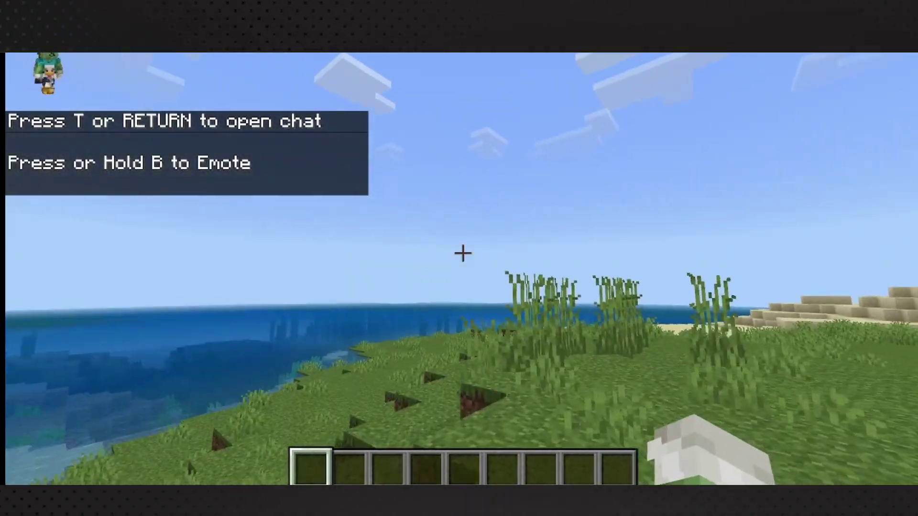
key(F5)
key(F5)
key(w)
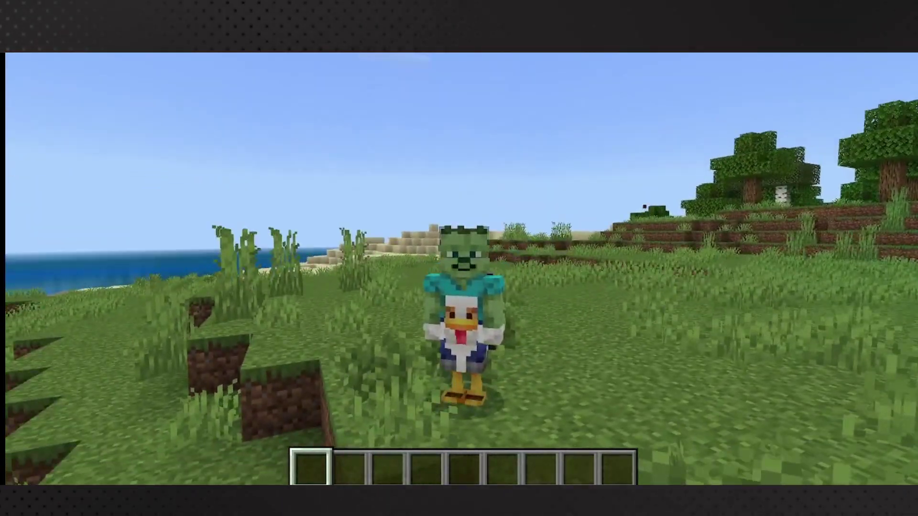
key(F5)
key(w)
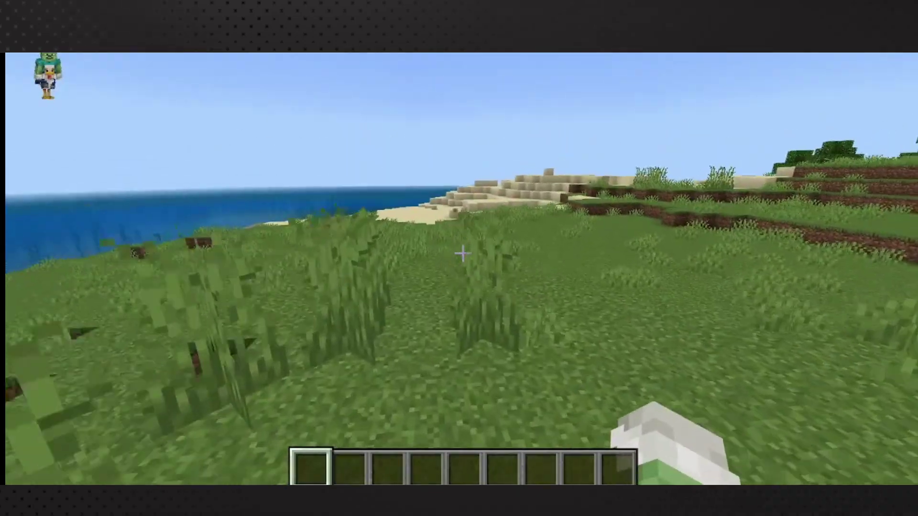
key(w)
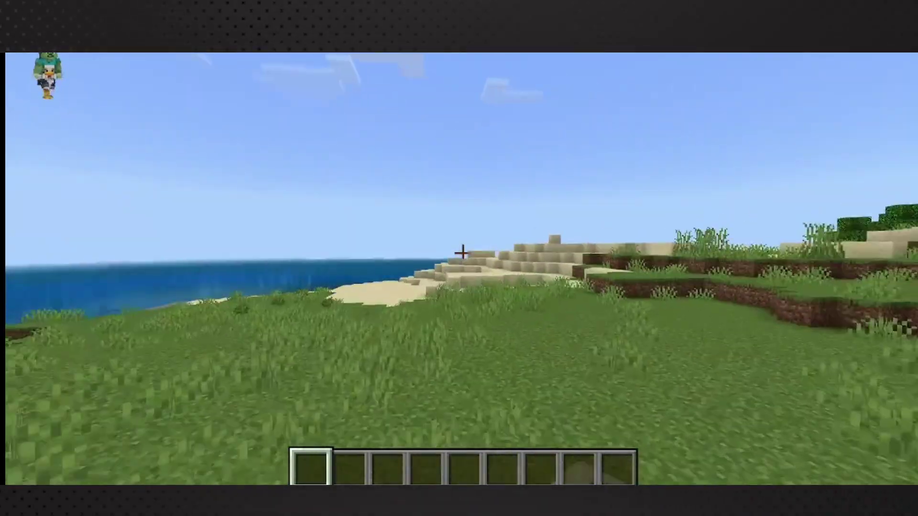
key(F5)
key(F5)
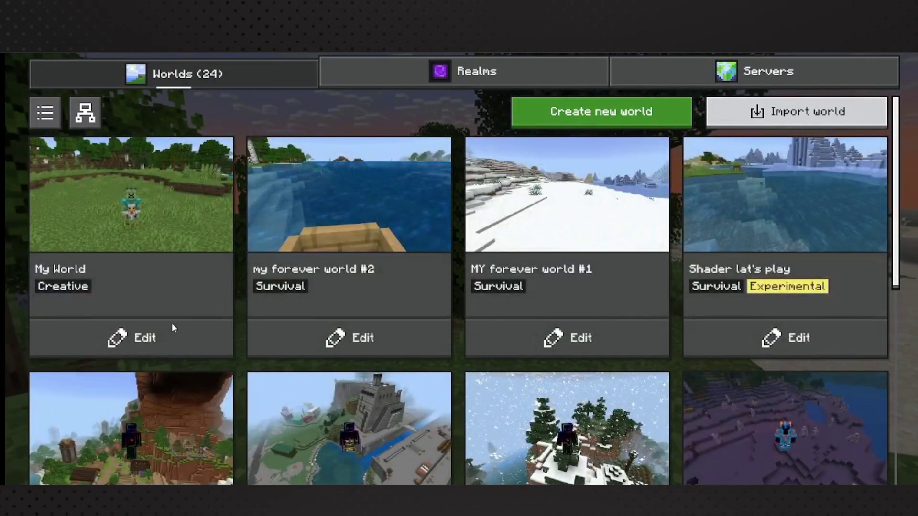
Open the featured Servers list, select The Hive after viewing CubeCraft, and join it.
click(172, 325)
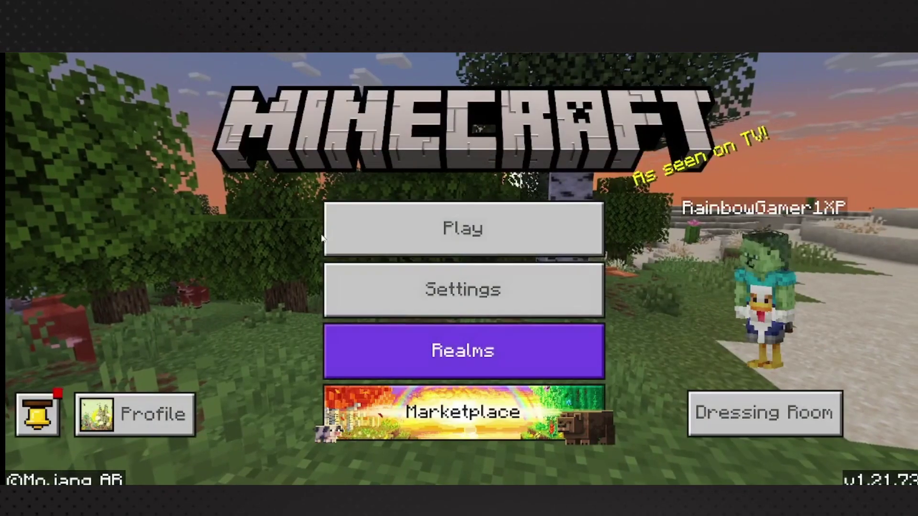
click(382, 227)
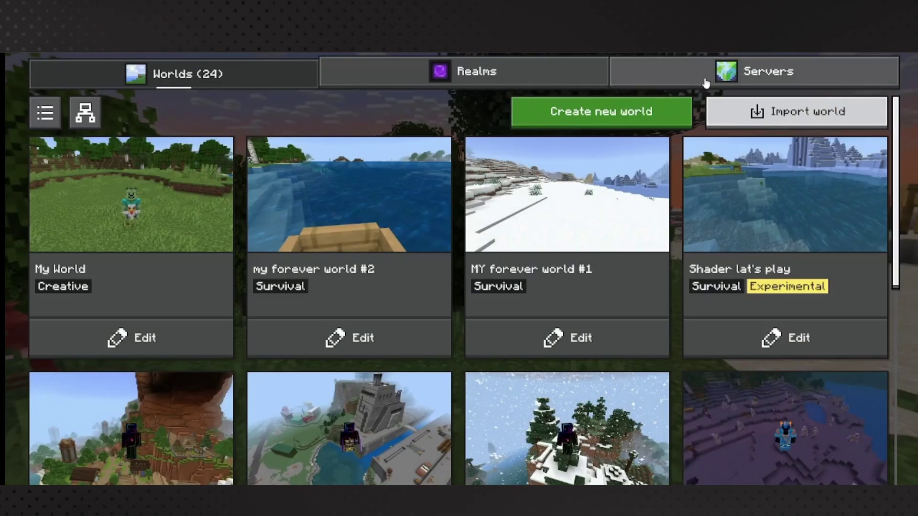
click(708, 74)
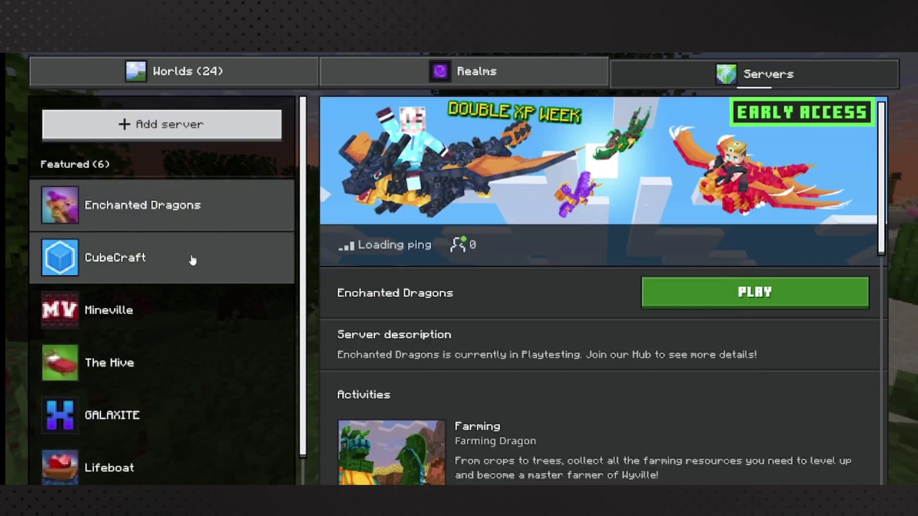
click(163, 266)
scroll(110, 444, down, 1)
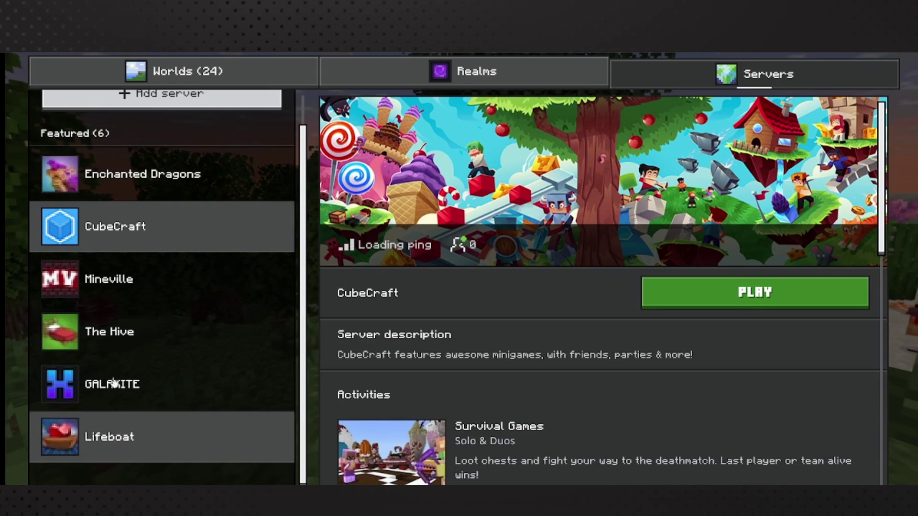
click(102, 342)
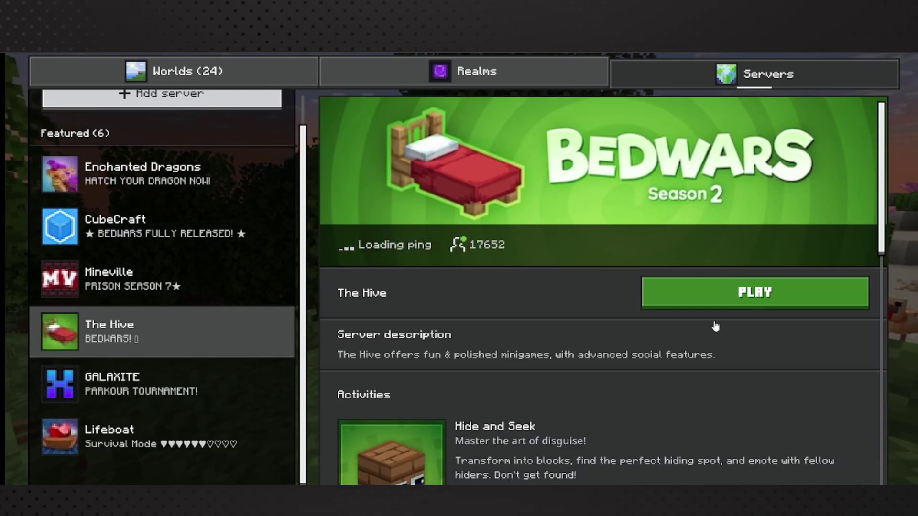
click(733, 295)
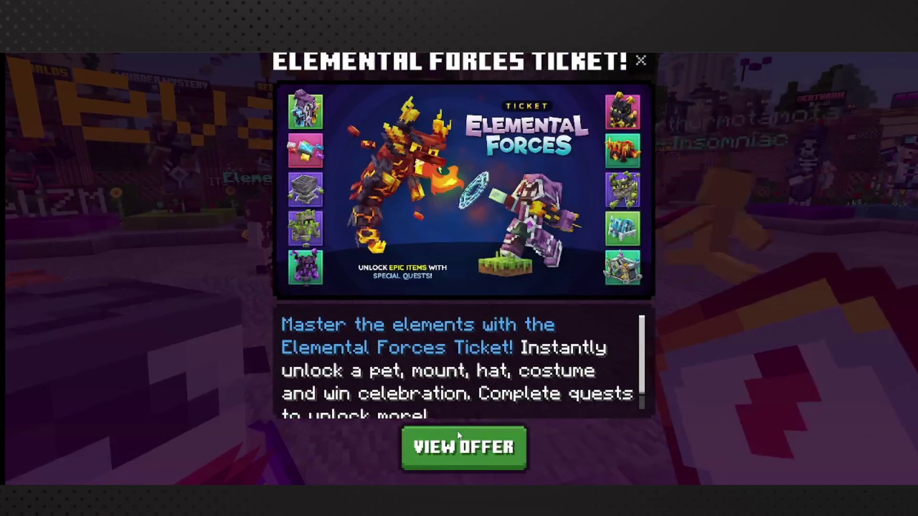
Close the Elemental Forces Ticket offer and switch to front view to see the teast #1 skin.
key(Escape)
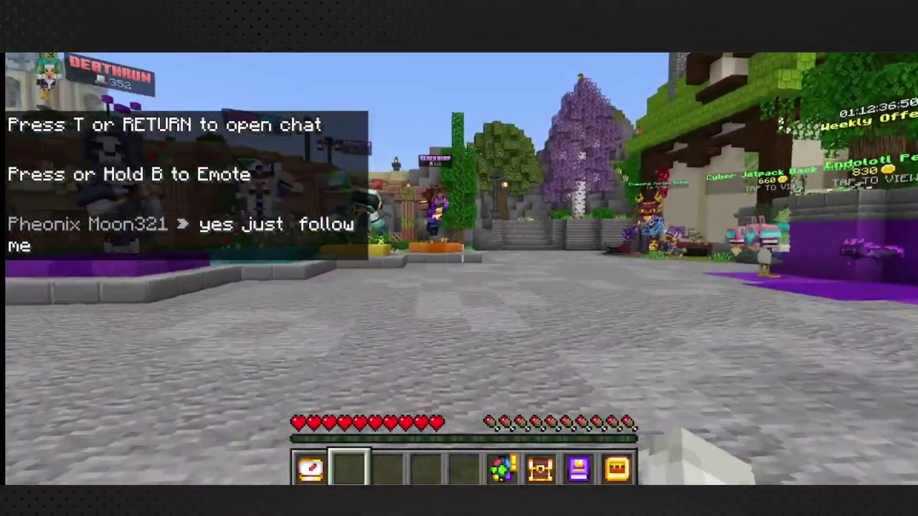
key(F5)
key(F5)
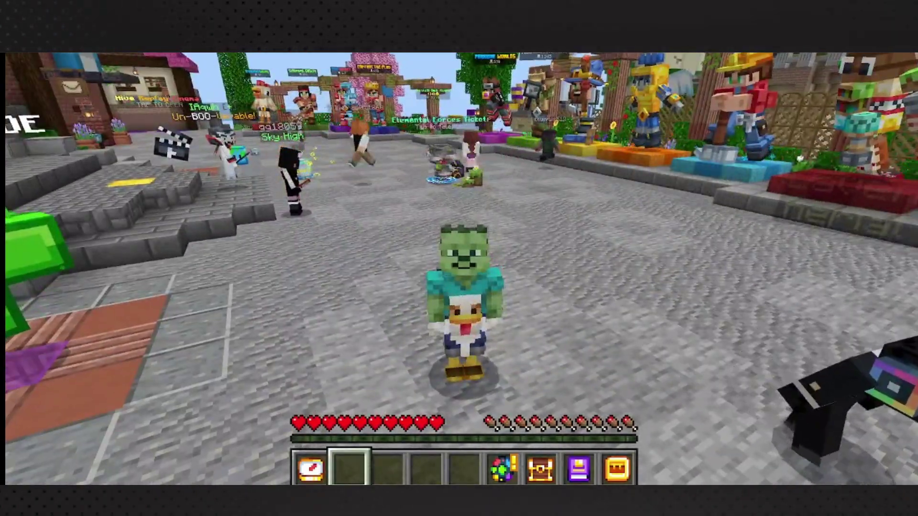
Cycle through first-person, rear and front camera views, then walk along the lobby street.
key(F5)
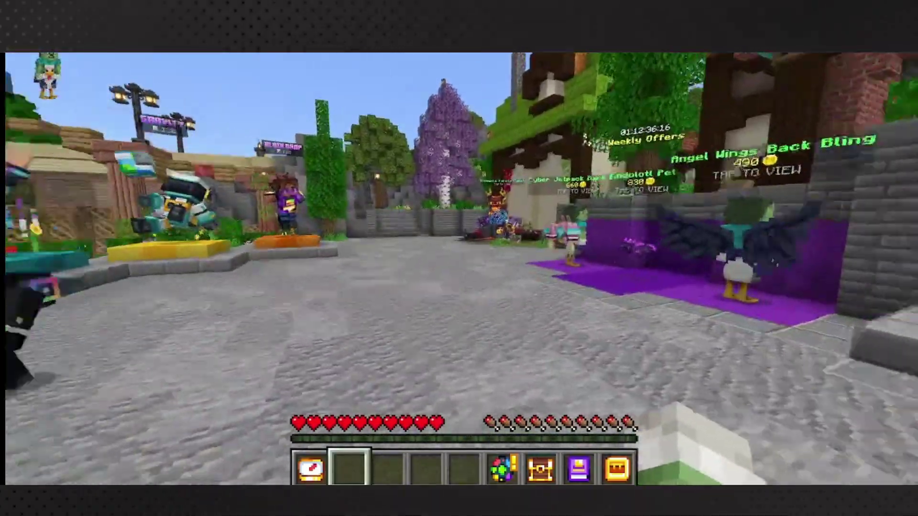
key(F5)
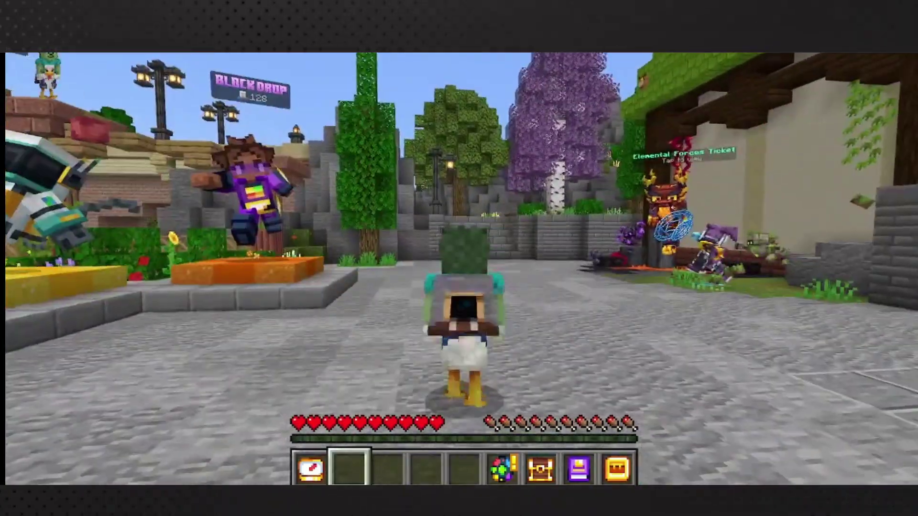
key(F5)
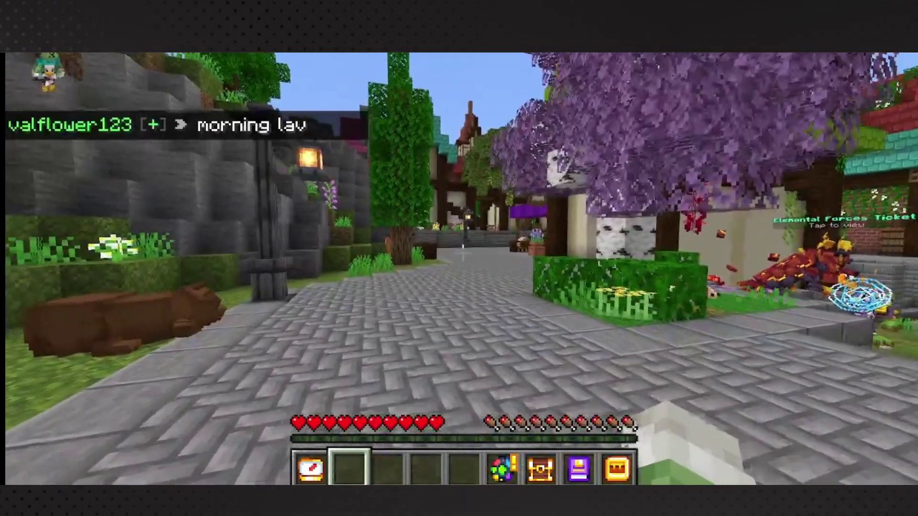
key(w)
key(w)
key(w)
key(w)
Open the pause menu, then zoom the skin preview back in Addons Studio.
key(Escape)
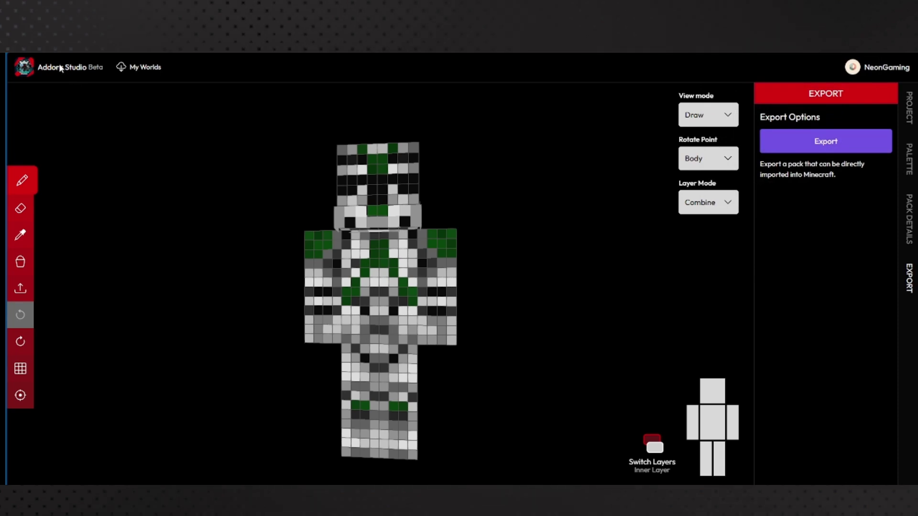
scroll(477, 343, up, 3)
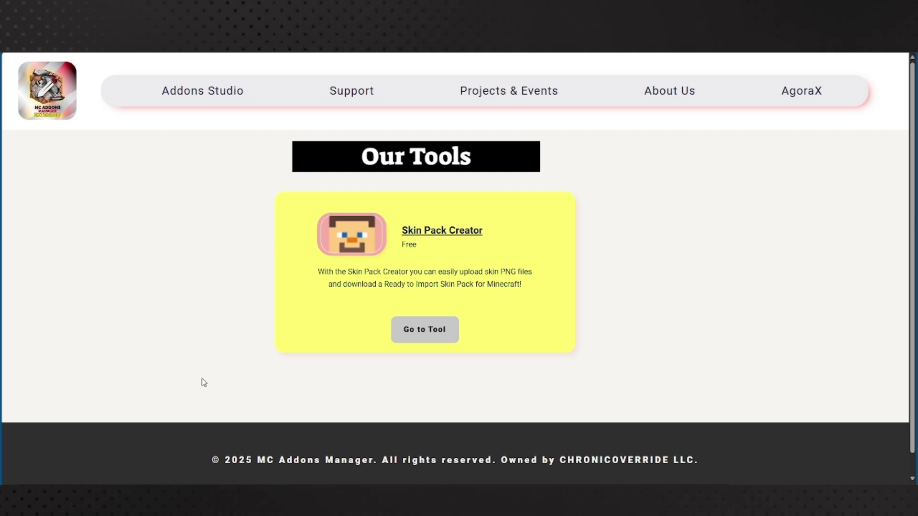
Go to the About Us page and scroll through the founders' profile cards.
scroll(206, 378, down, 1)
scroll(205, 376, up, 1)
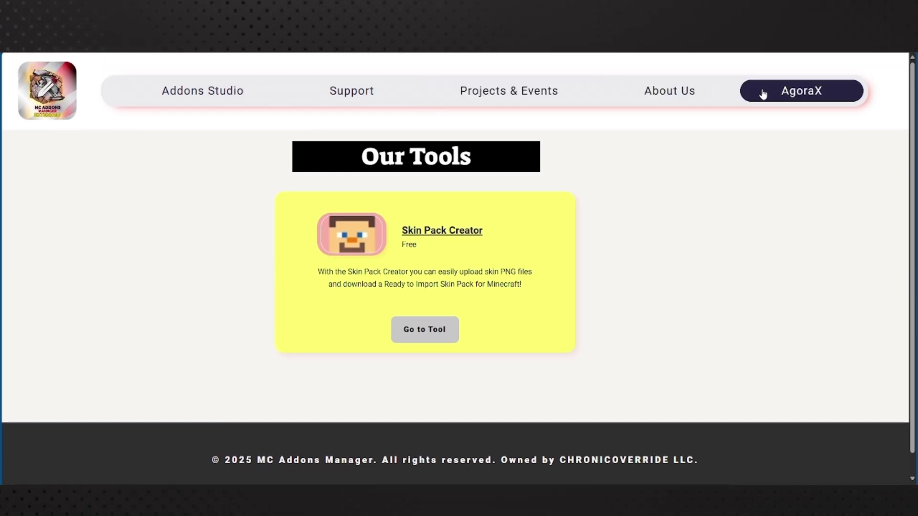
click(686, 95)
scroll(128, 206, down, 10)
scroll(127, 206, up, 4)
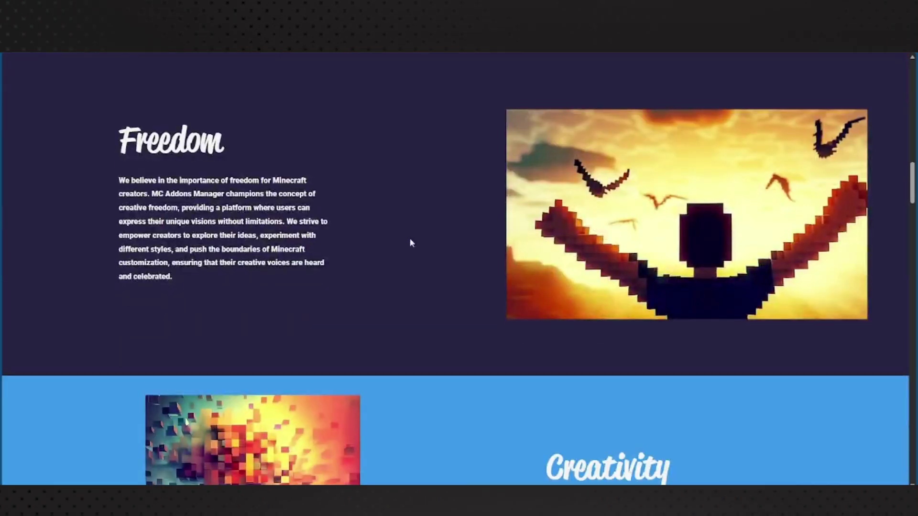
scroll(393, 242, down, 15)
scroll(356, 242, down, 20)
scroll(356, 241, down, 20)
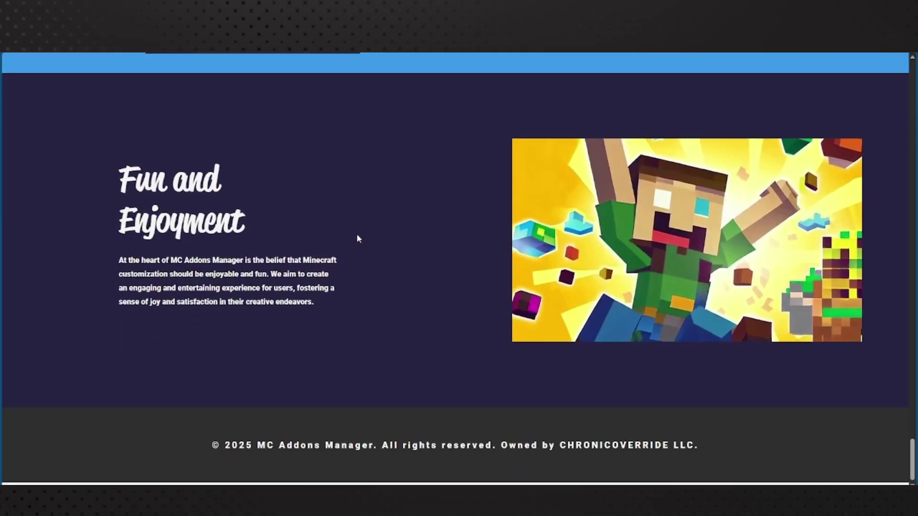
scroll(357, 235, up, 20)
scroll(350, 239, up, 20)
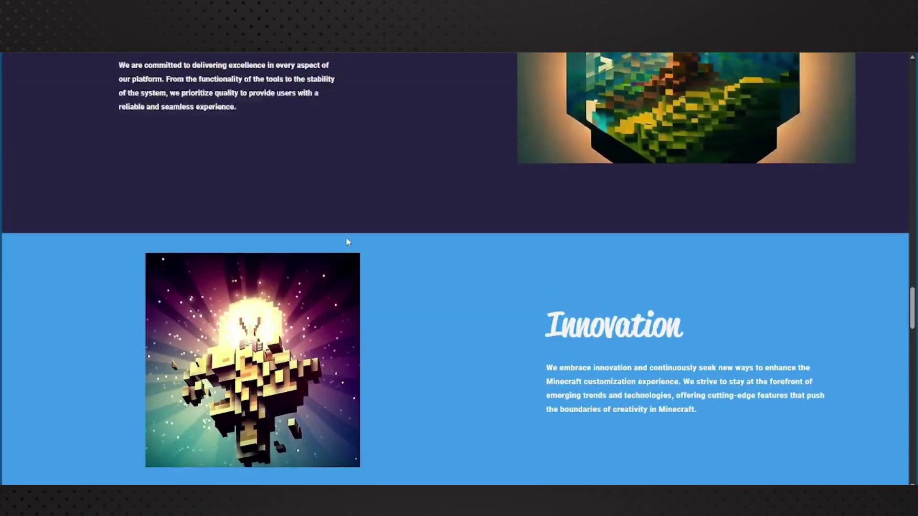
scroll(341, 239, up, 15)
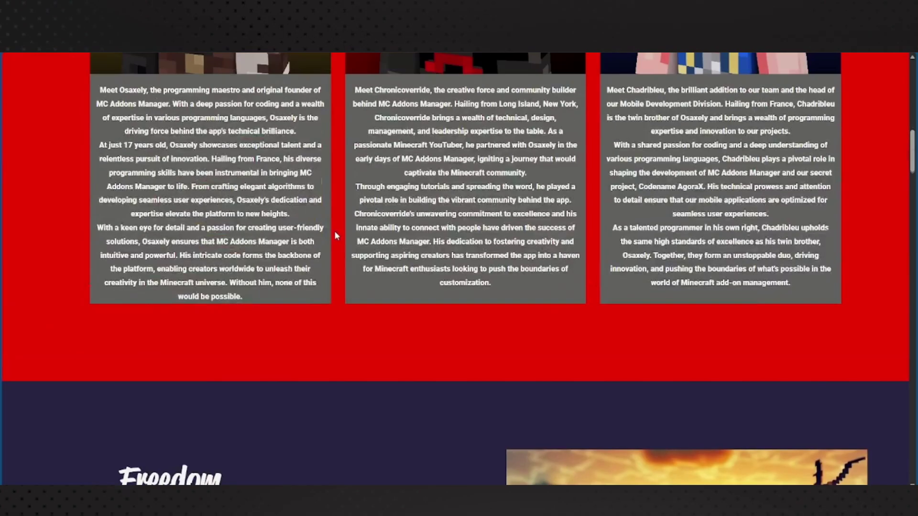